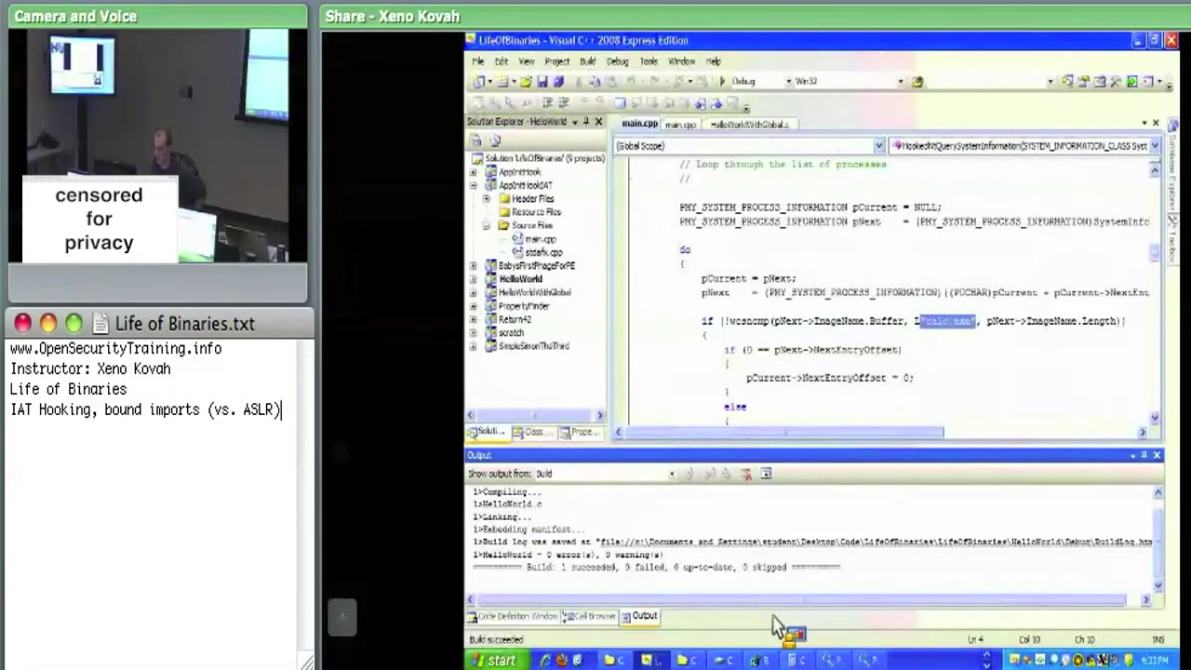
- Switch to PEview and open HelloWorld.exe from the Debug folder of the LifeOfBinaries solution under the desktop's Code folder
left_click(857, 658)
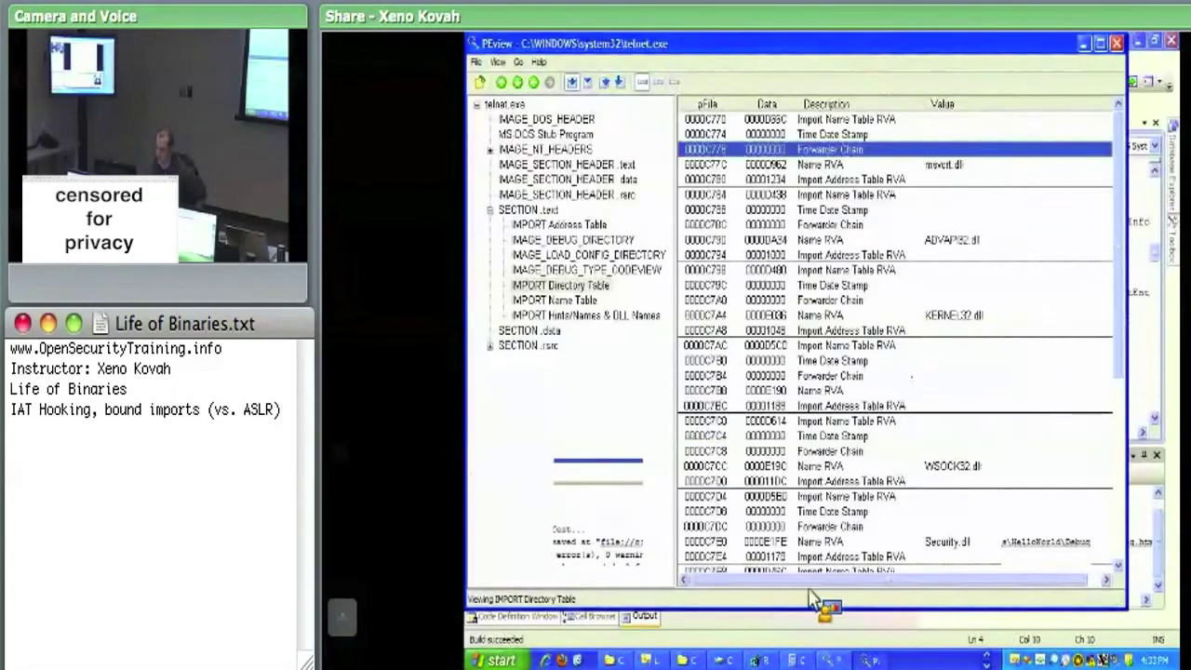
left_click(475, 62)
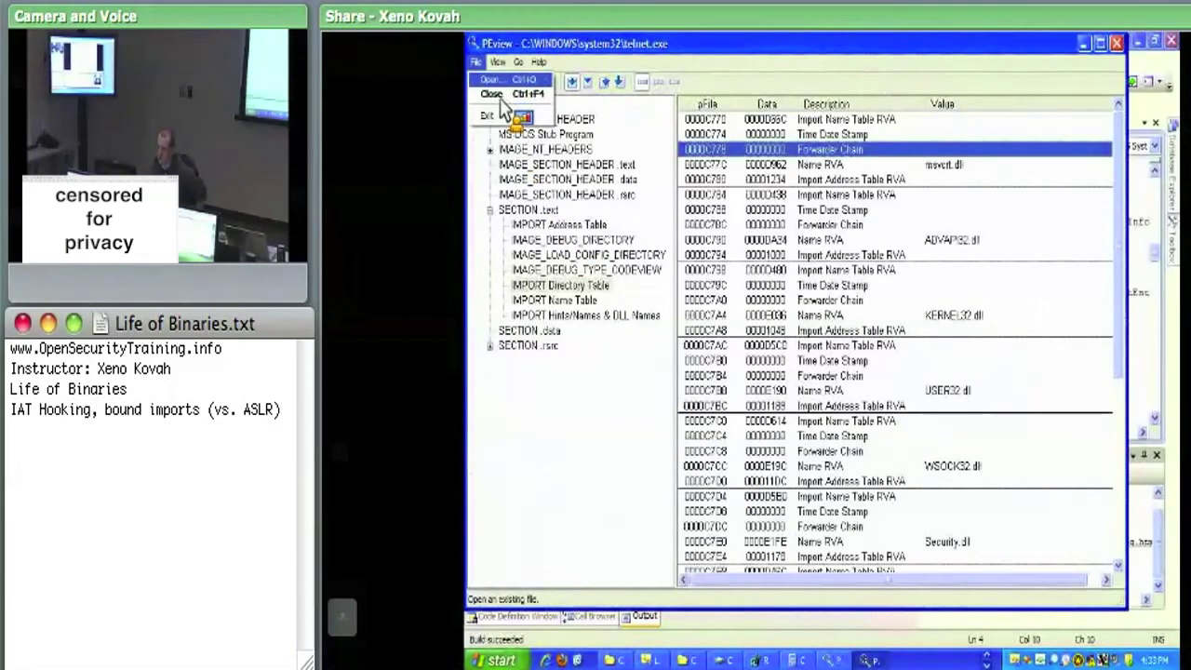
left_click(507, 81)
left_click(531, 205)
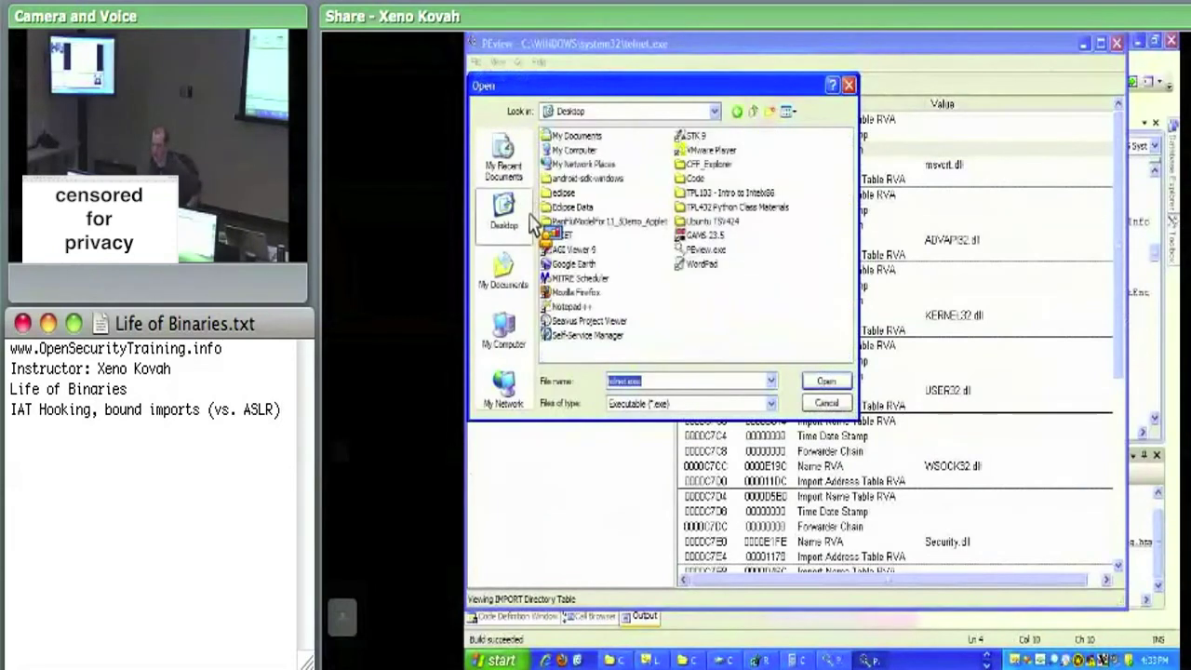
double_click(691, 179)
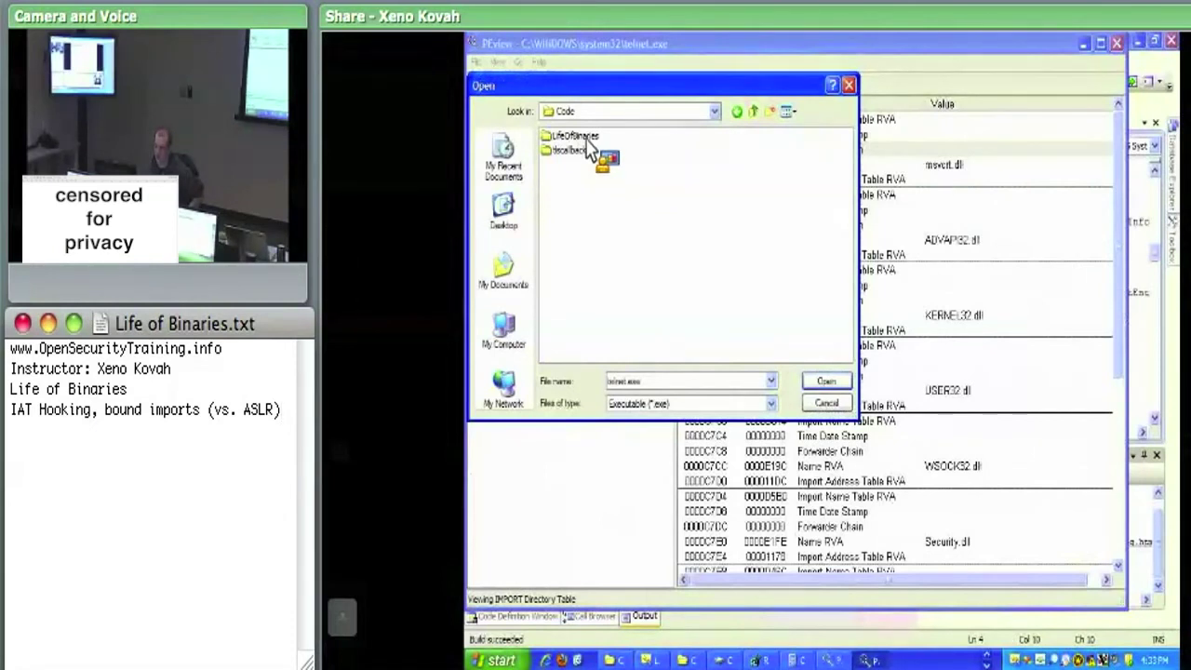
double_click(577, 137)
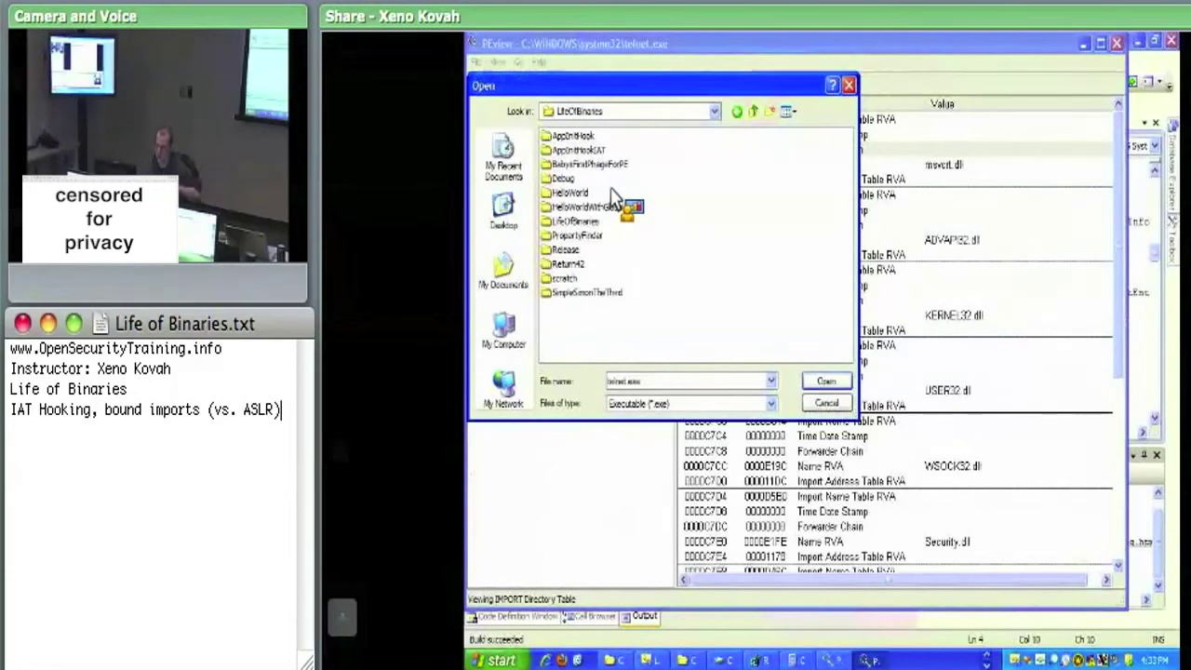
left_click_drag(603, 195, 624, 237)
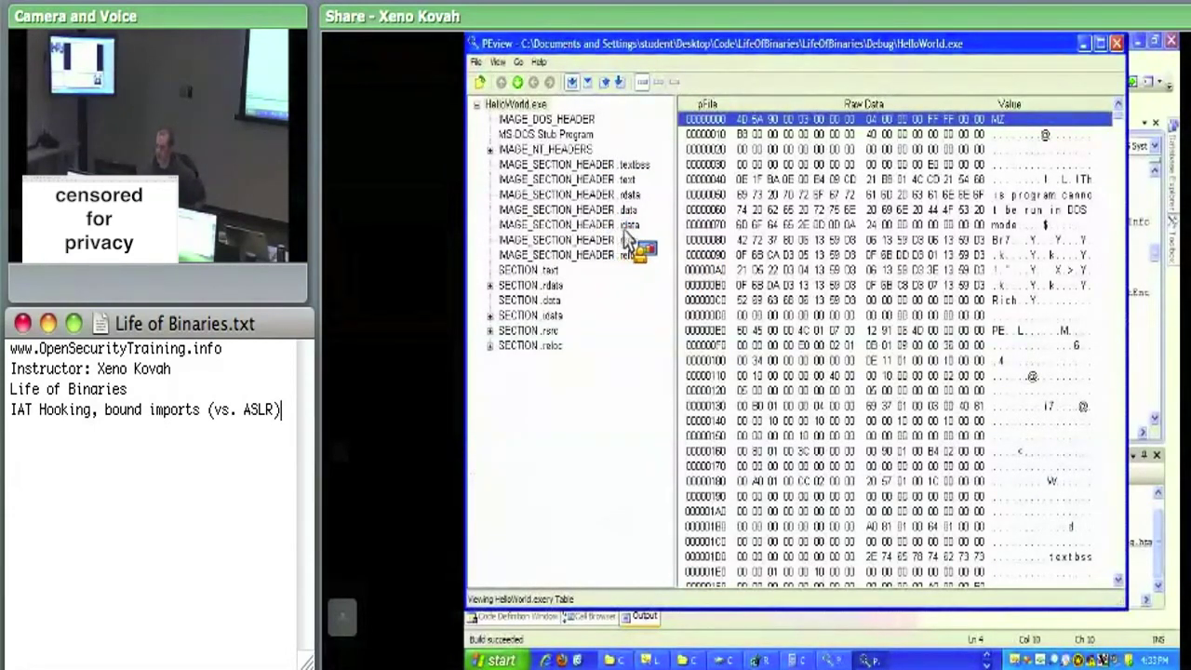
- Examine the .idata section header of HelloWorld.exe and the Import Address Table inside its .idata section
left_click(632, 228)
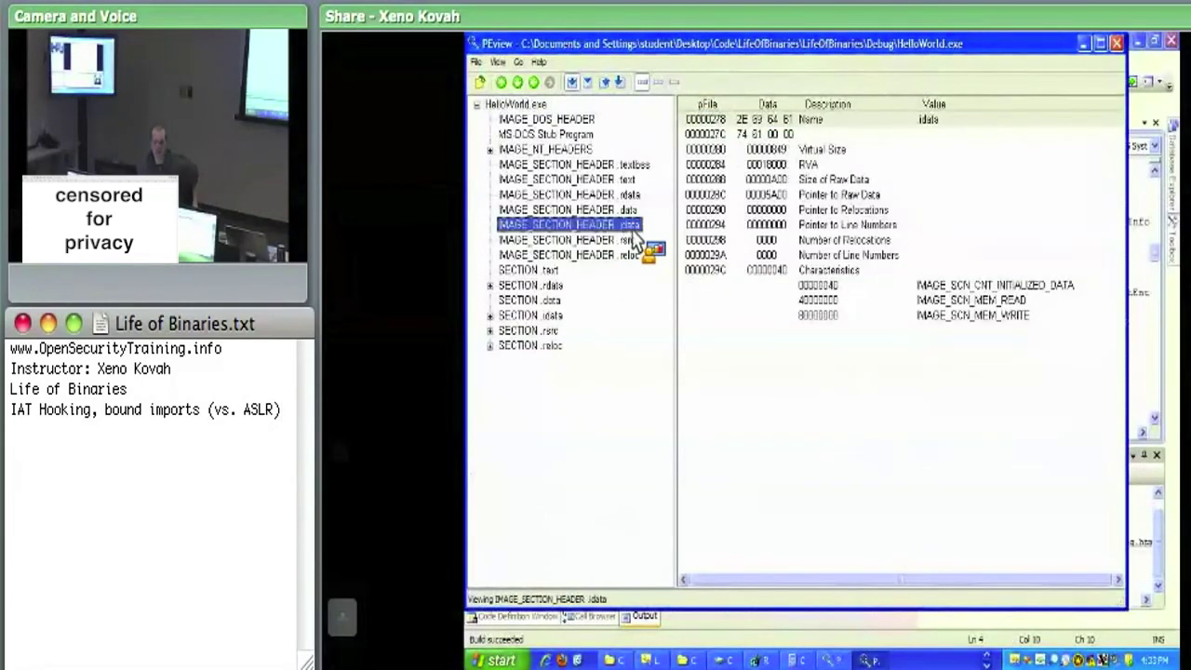
left_click_drag(635, 237, 595, 347)
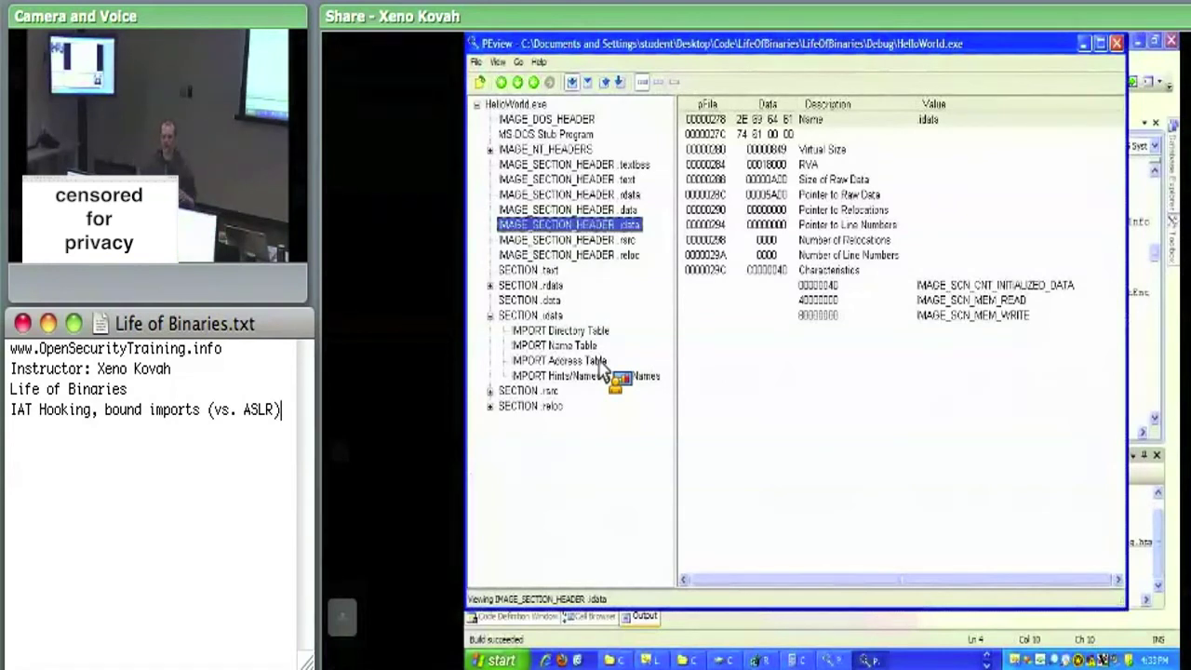
left_click_drag(600, 367, 588, 261)
key("alt+Tab")
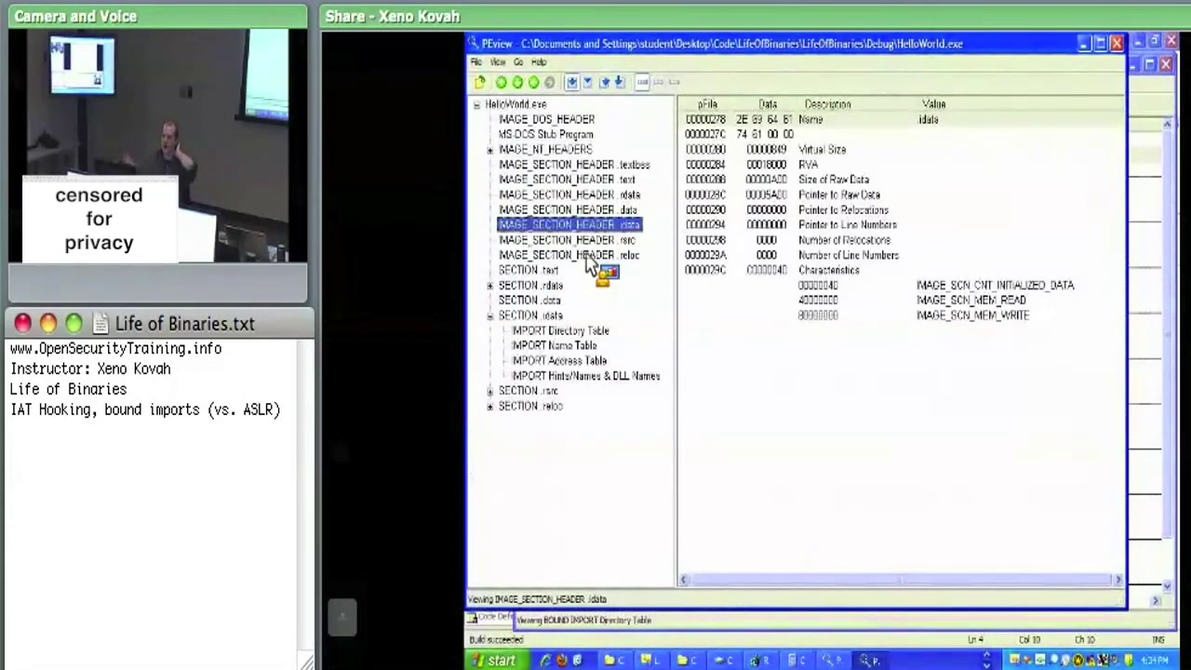
left_click_drag(588, 264, 812, 487)
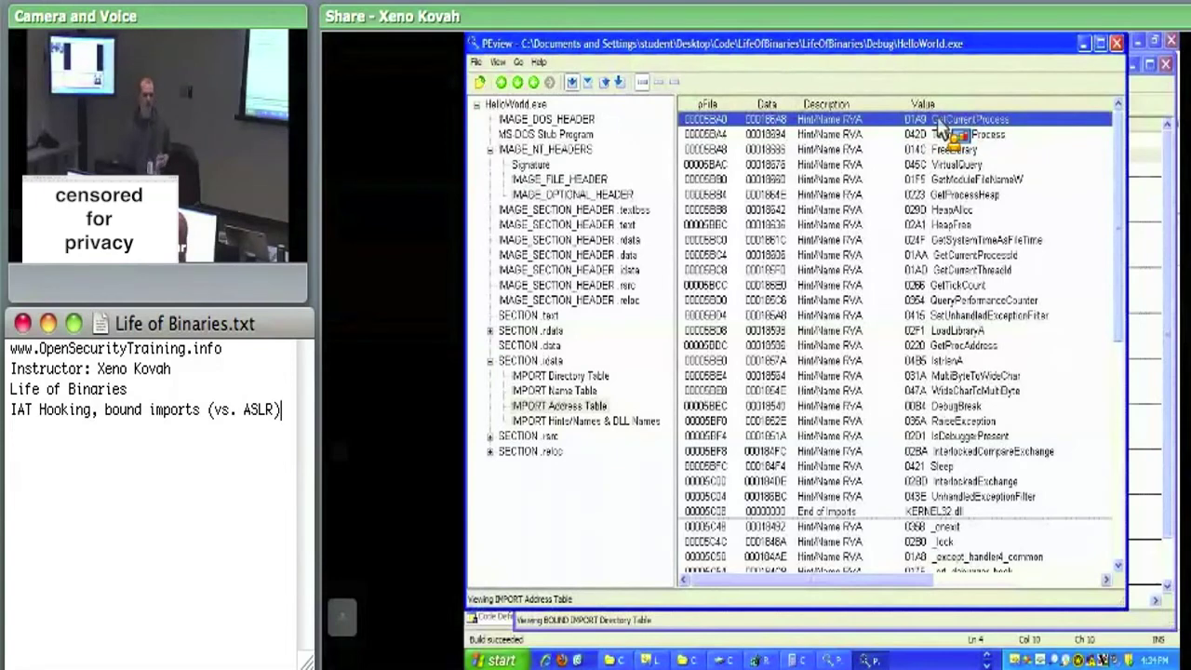
- Close HelloWorld.exe in PEview and launch CFF Explorer from the CFF_Explorer folder on the desktop
left_click(476, 62)
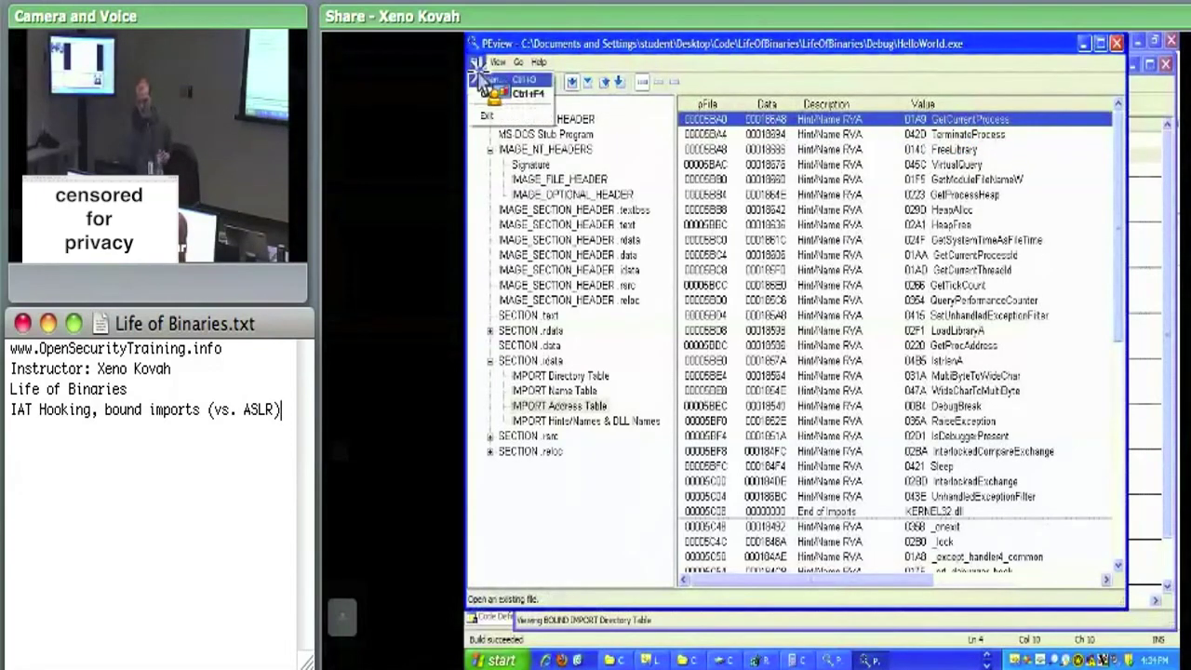
left_click(512, 95)
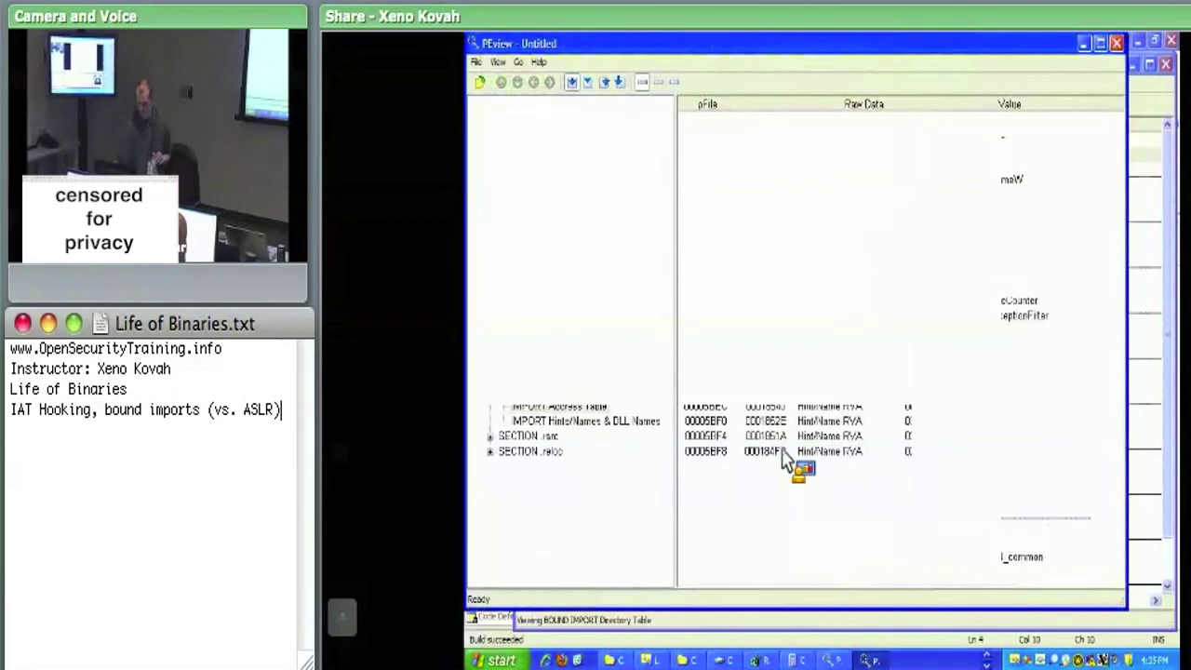
key("super+d")
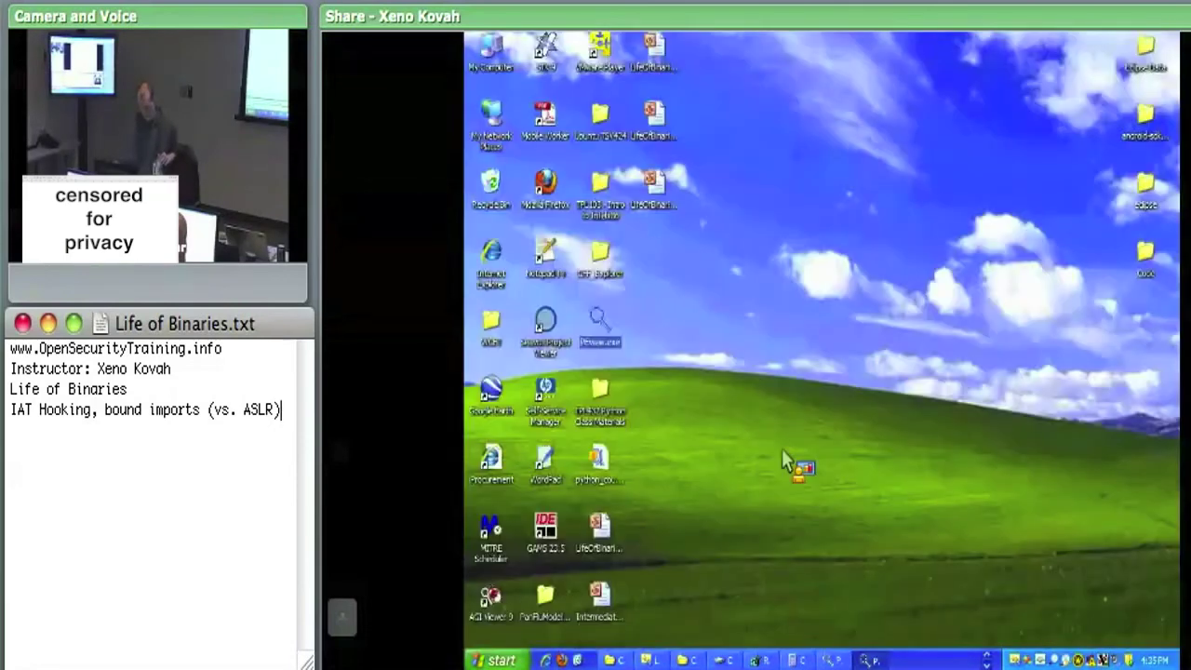
left_click(728, 491)
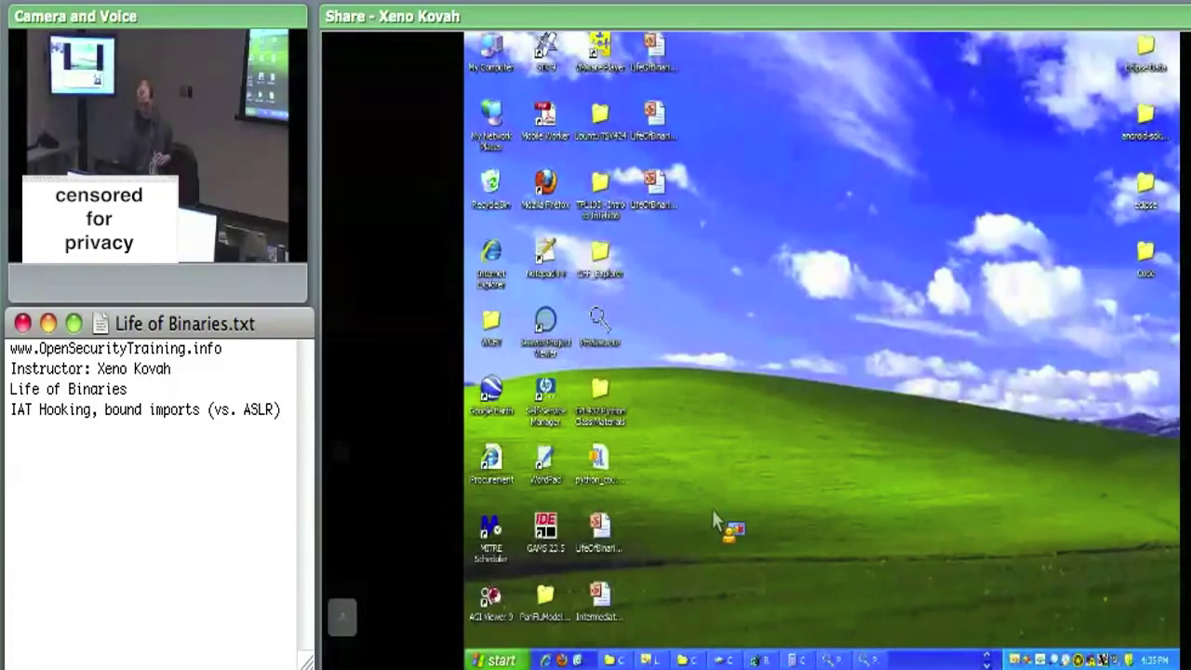
left_click_drag(711, 505, 551, 607)
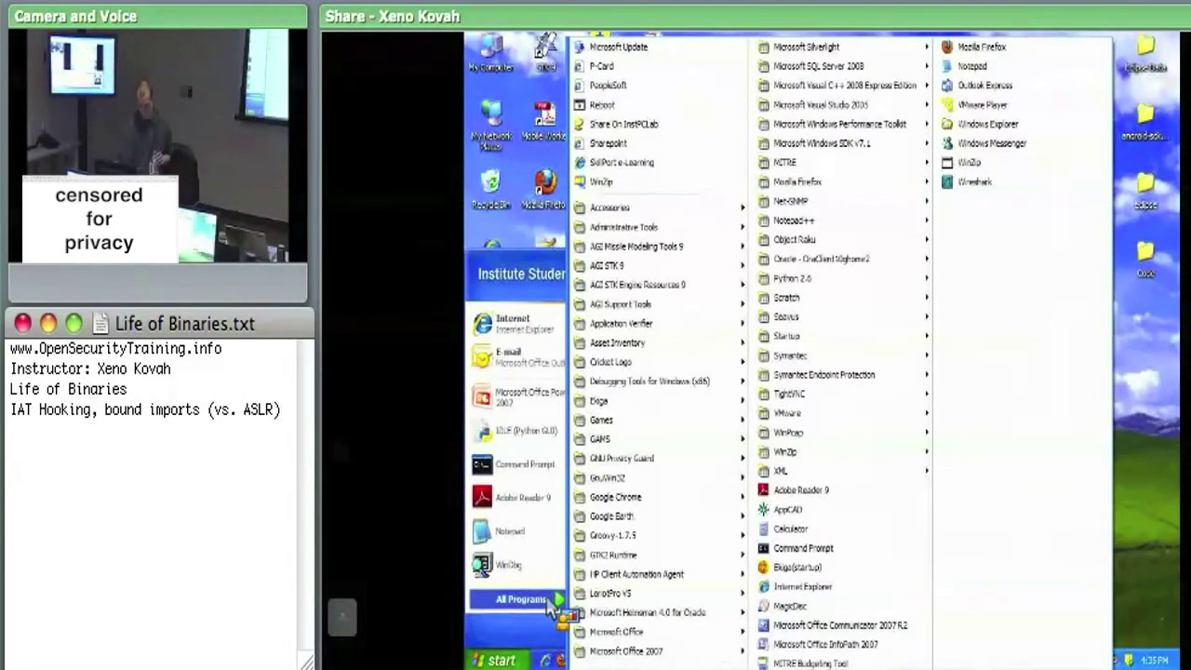
left_click_drag(554, 605, 578, 312)
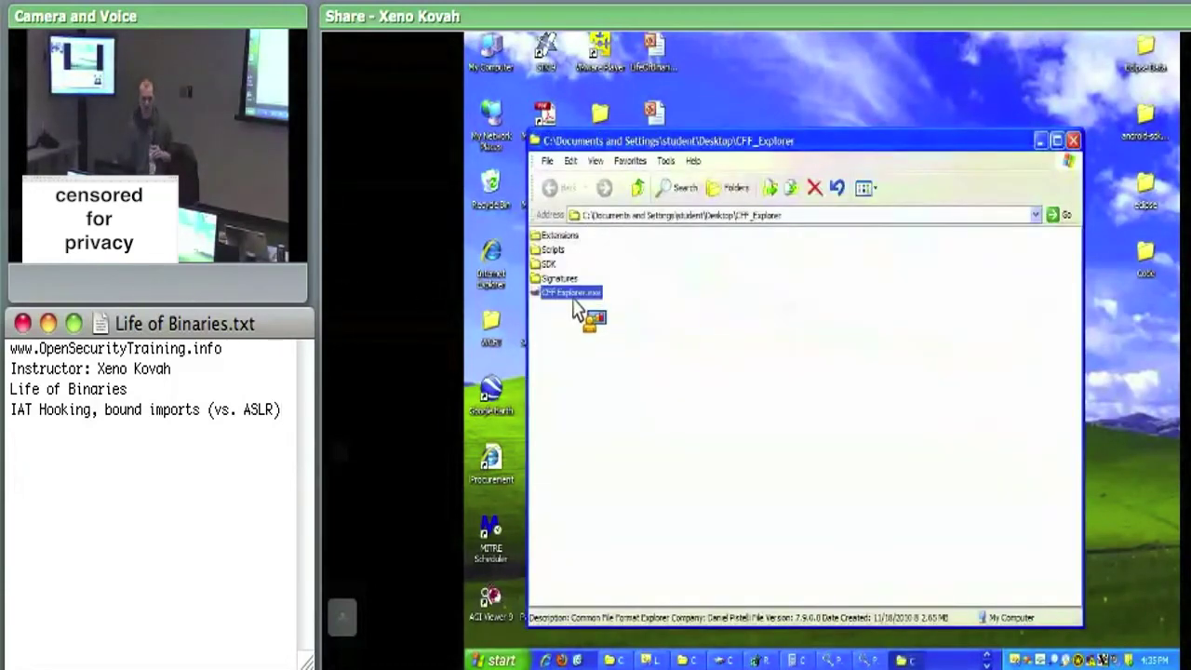
left_click_drag(578, 313, 580, 312)
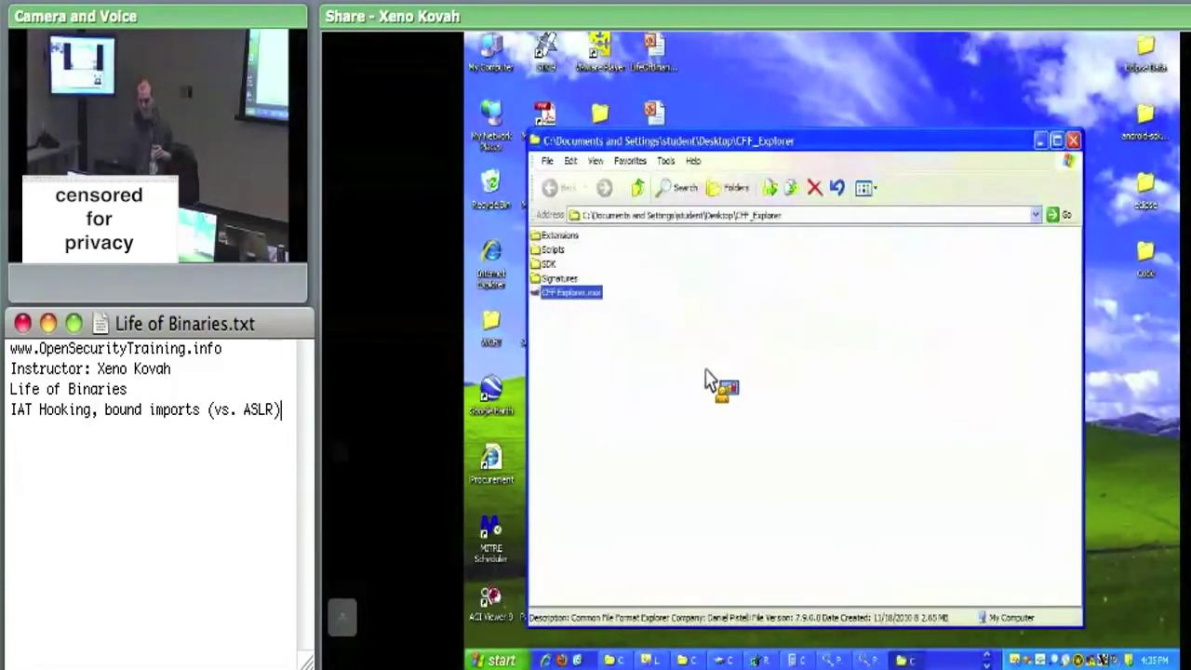
left_click(859, 361)
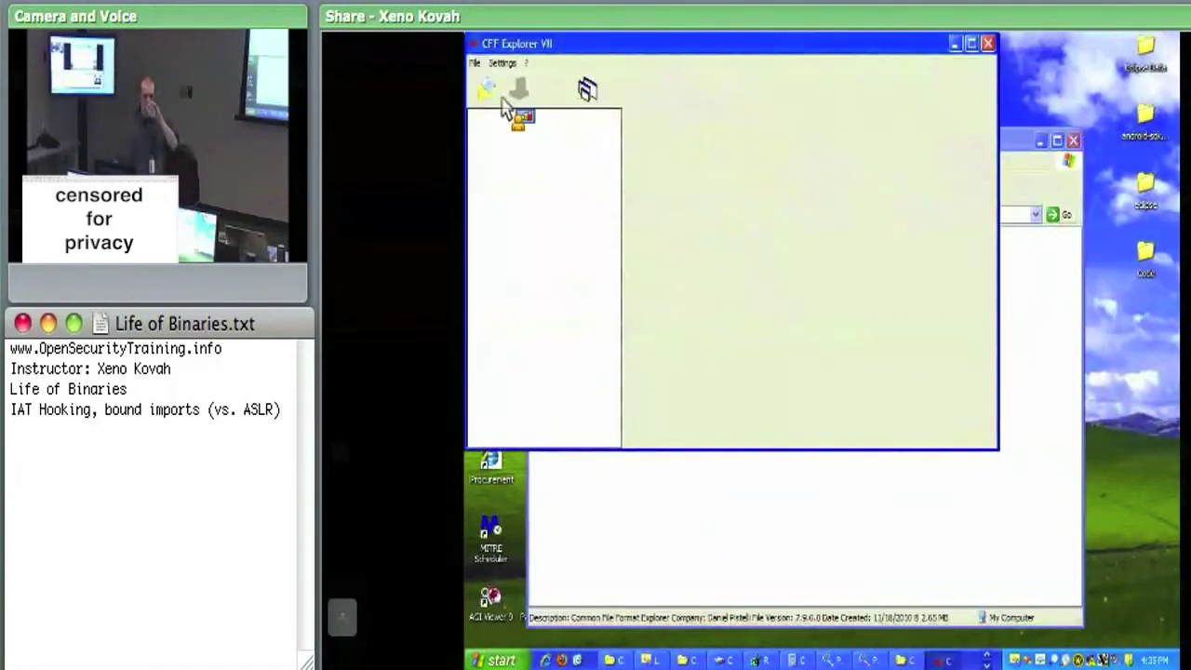
- Open HelloWorld.exe from the LifeOfBinaries solution's Debug folder, reached through the desktop's Code folder
left_click(493, 90)
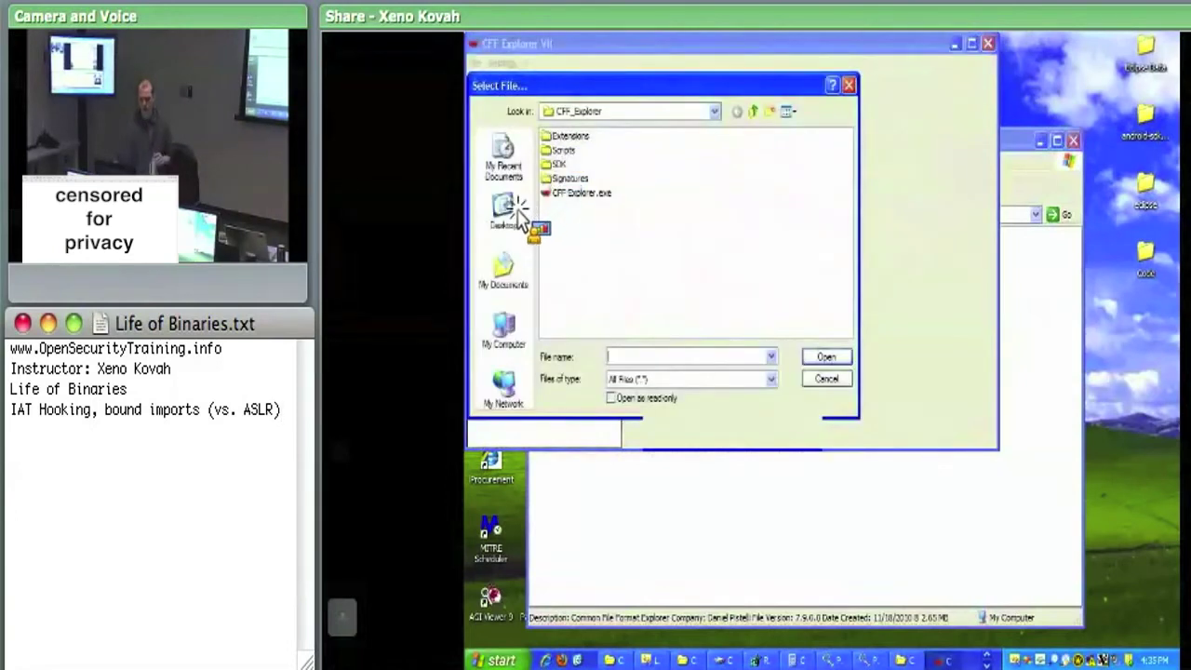
left_click(520, 226)
left_click(680, 236)
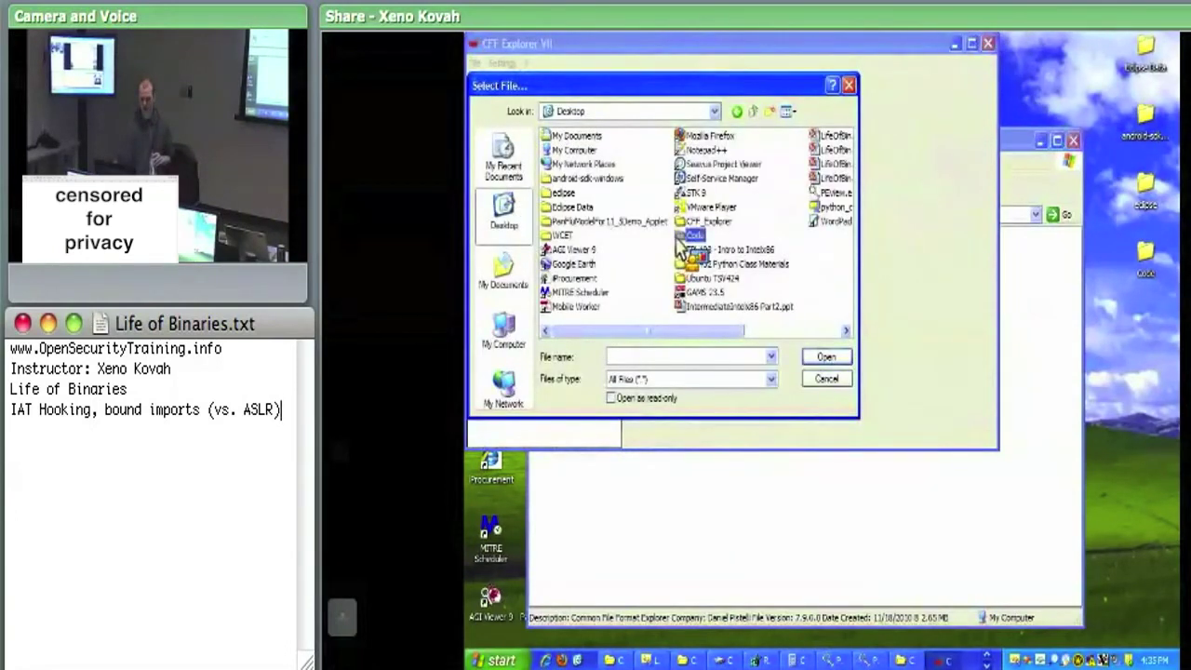
double_click(677, 239)
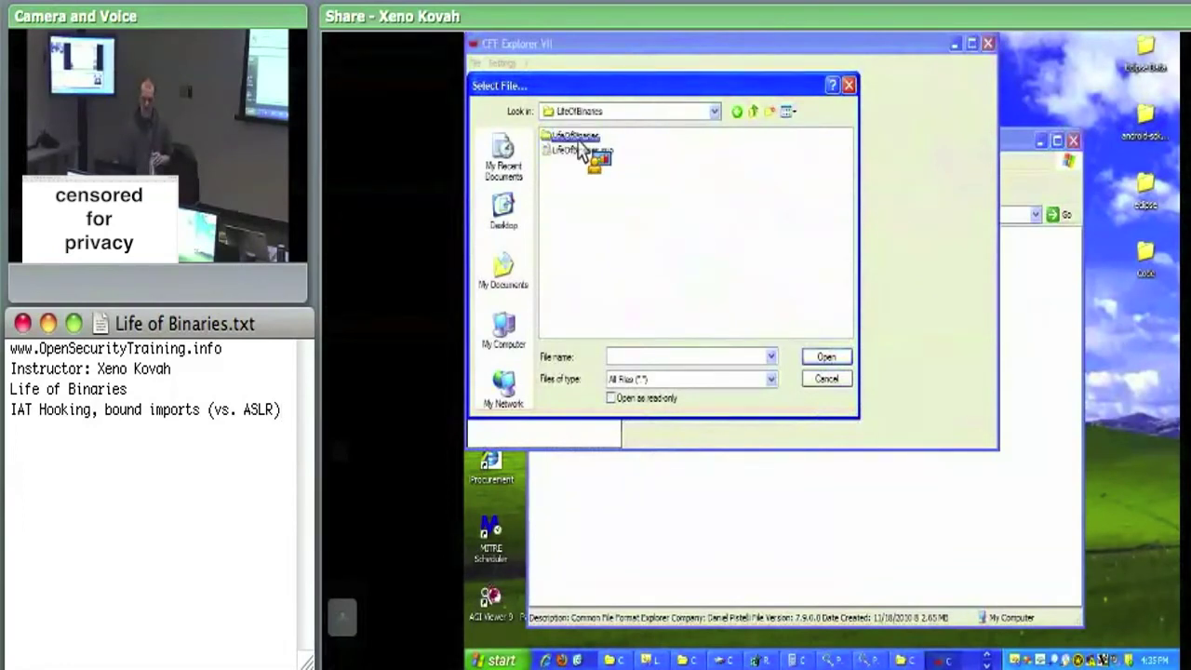
double_click(570, 178)
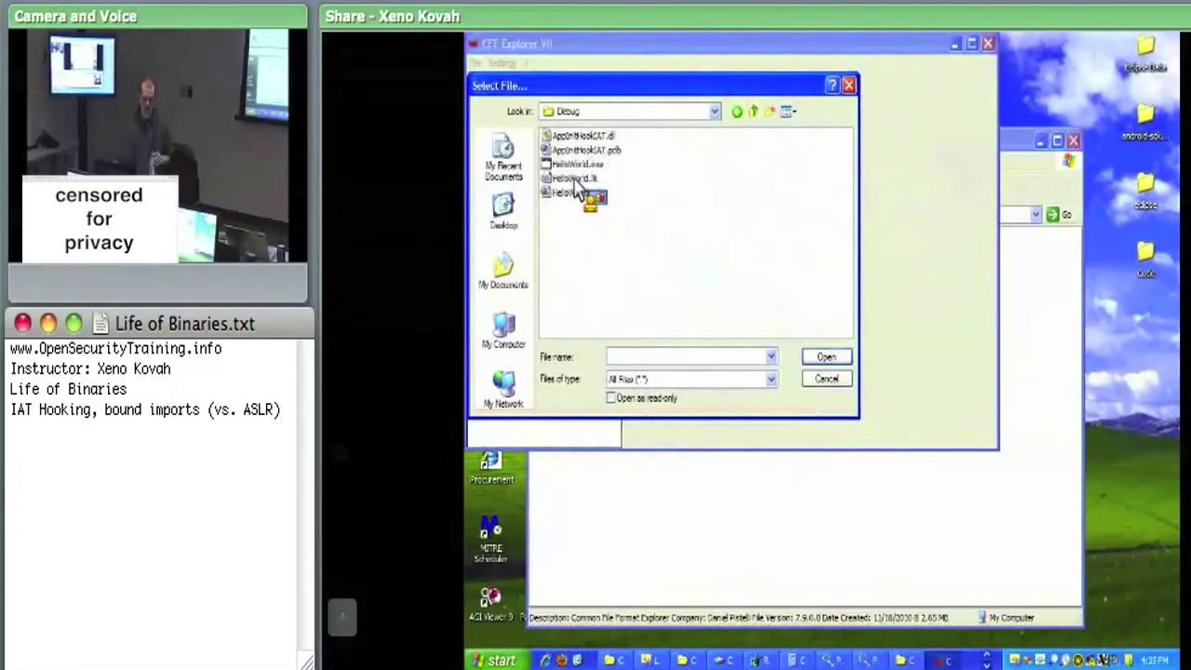
left_click(579, 166)
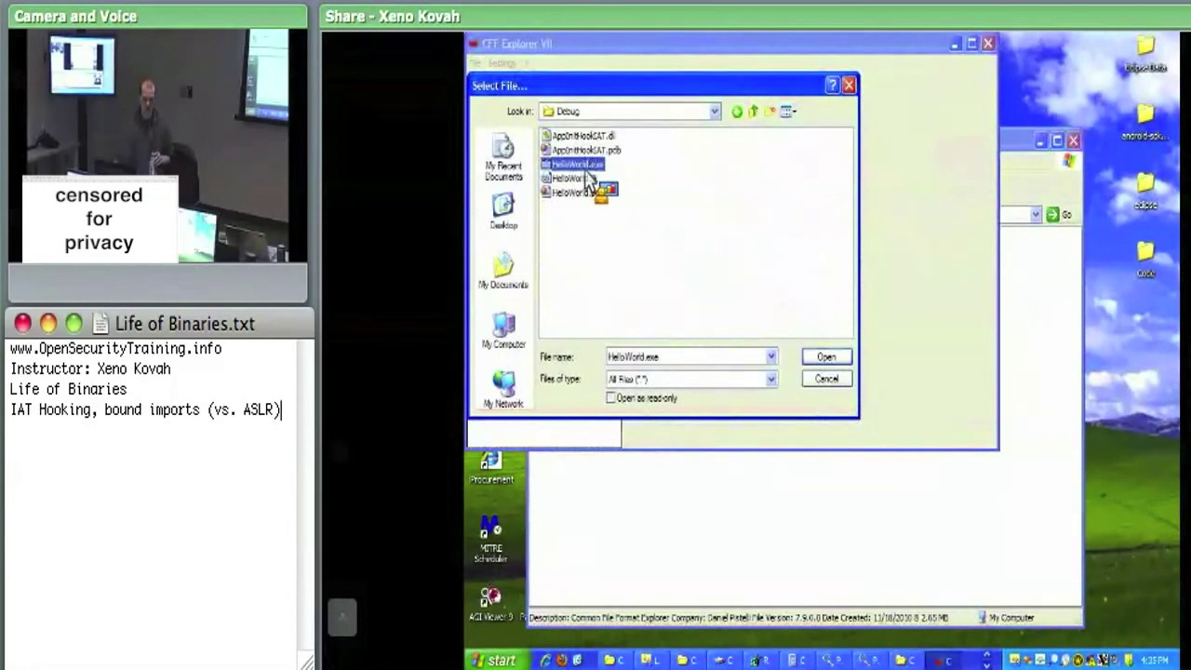
double_click(579, 166)
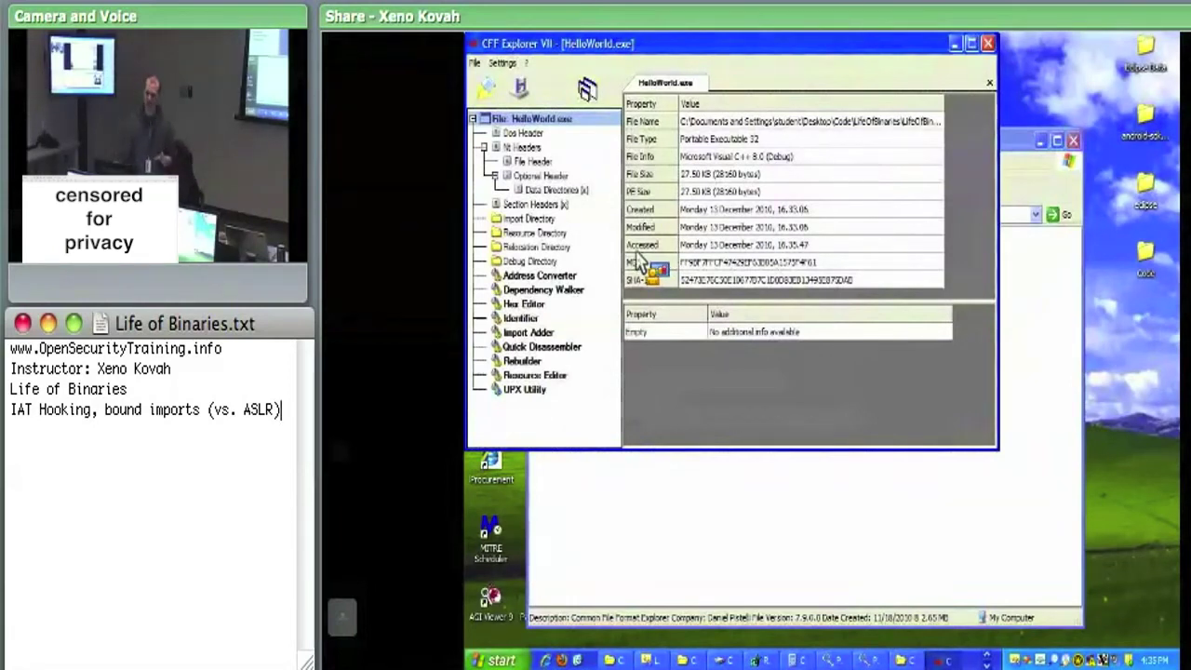
- View the section headers of HelloWorld.exe, select the .text section and enlarge the window to show its contents
left_click_drag(628, 248, 580, 180)
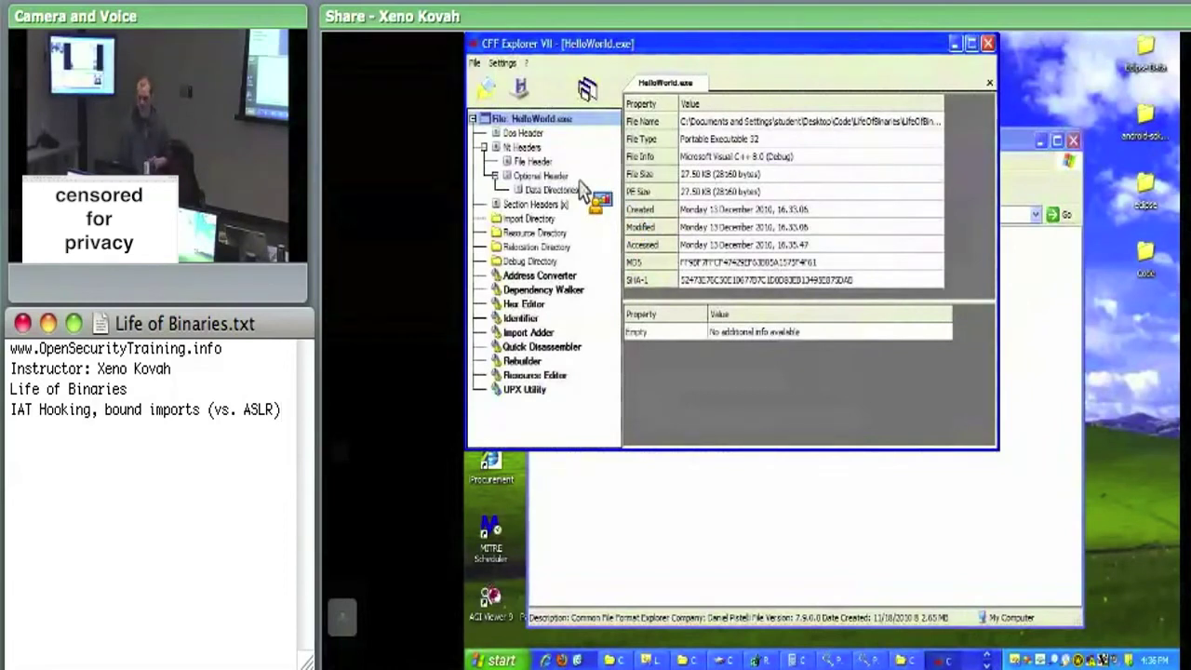
left_click_drag(580, 183, 551, 210)
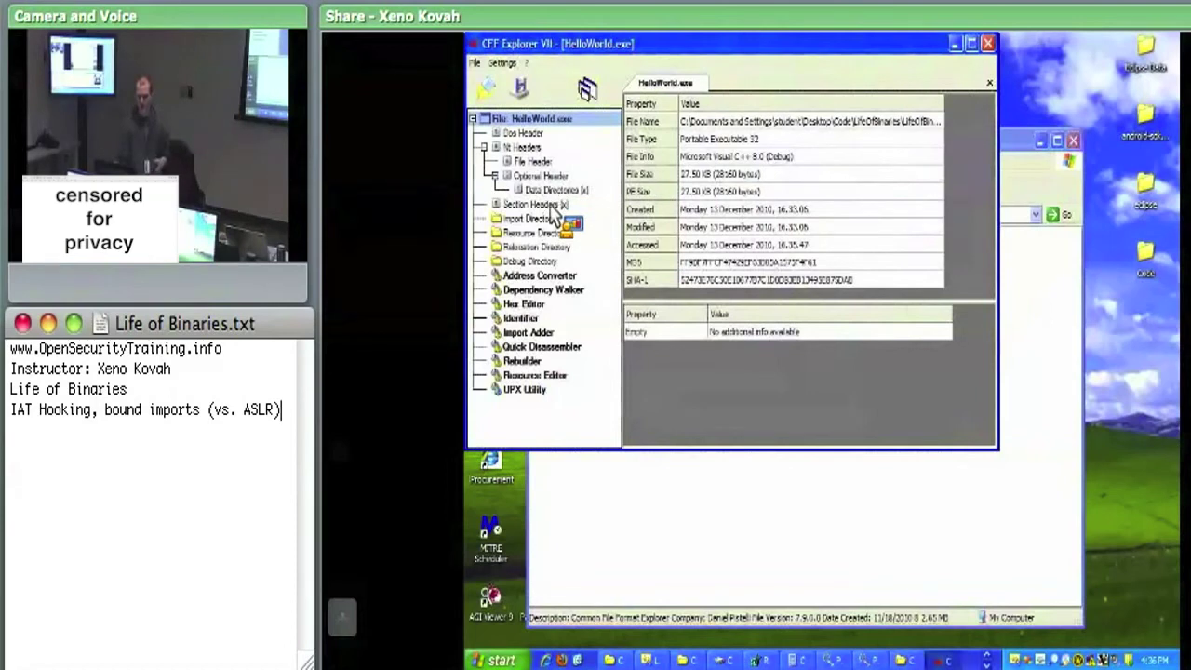
left_click(551, 208)
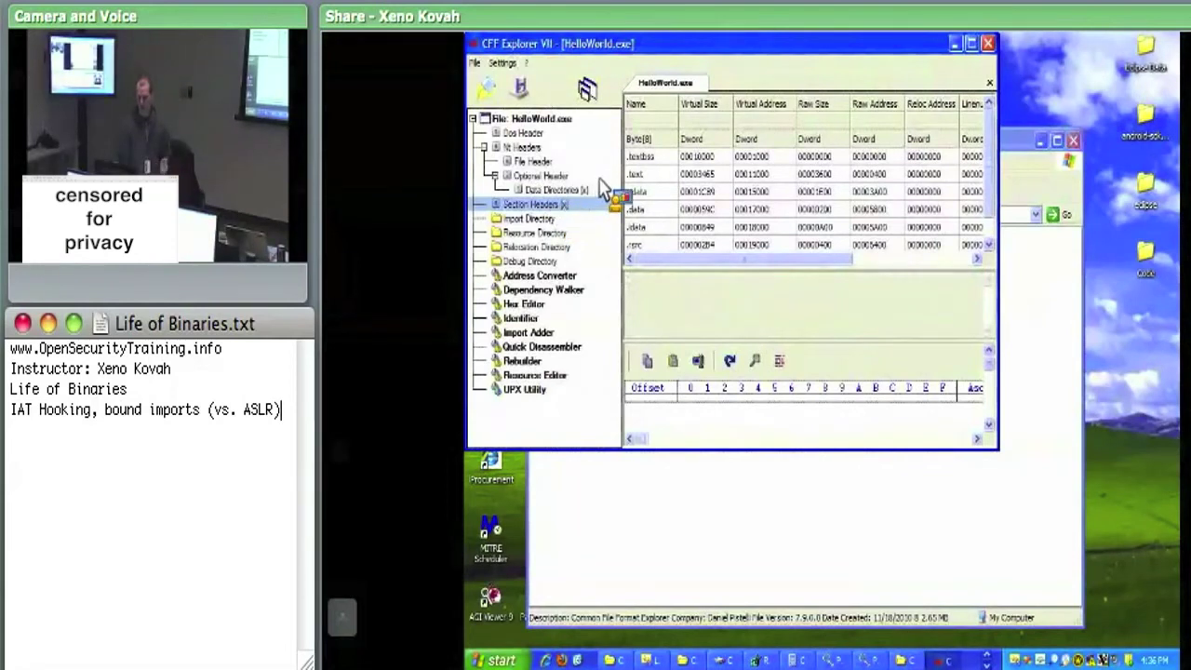
left_click(651, 174)
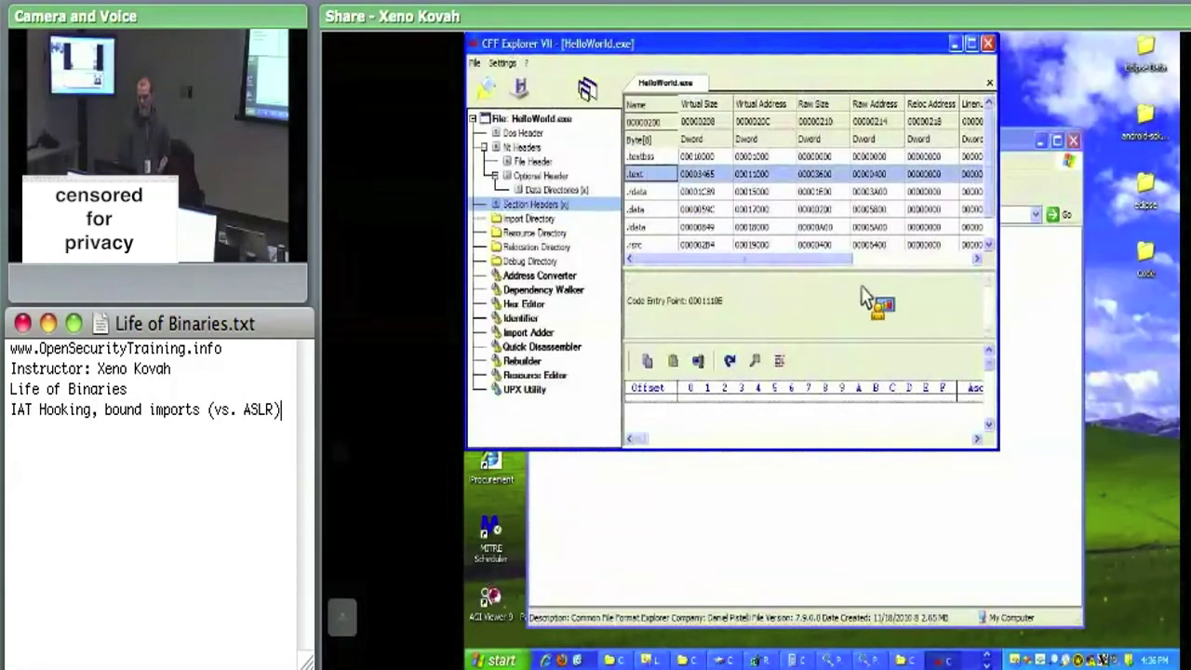
left_click_drag(996, 447, 1068, 547)
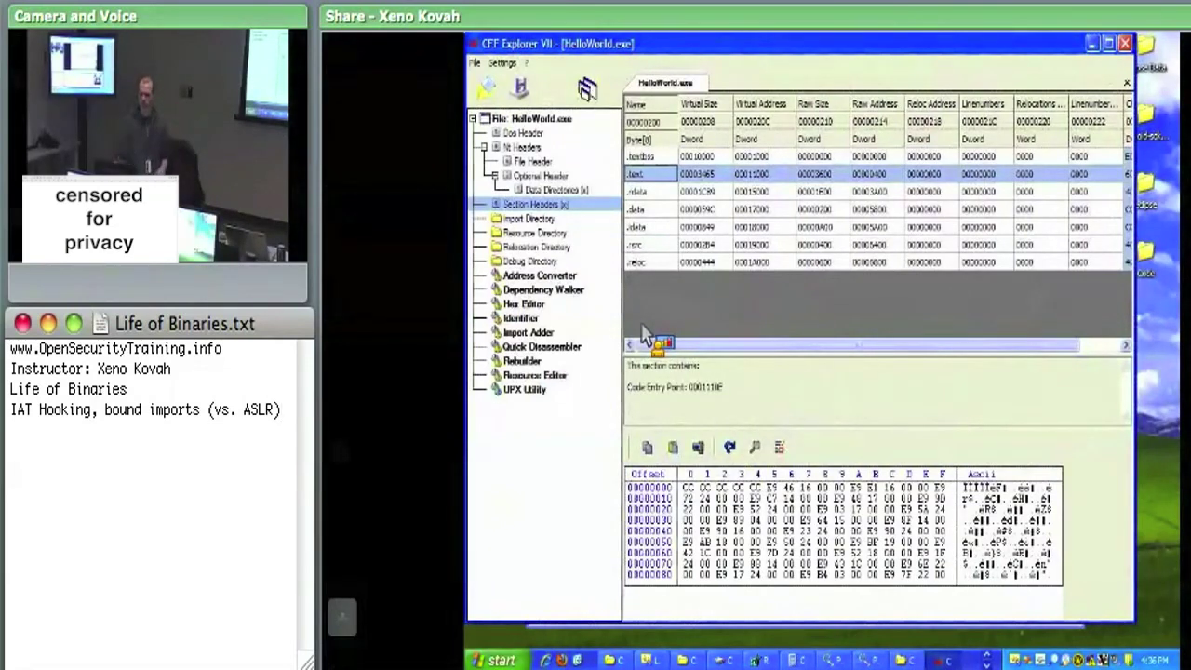
- Rebuild HelloWorld.exe in the Rebuilder with the Bind Import Table option enabled
left_click(524, 362)
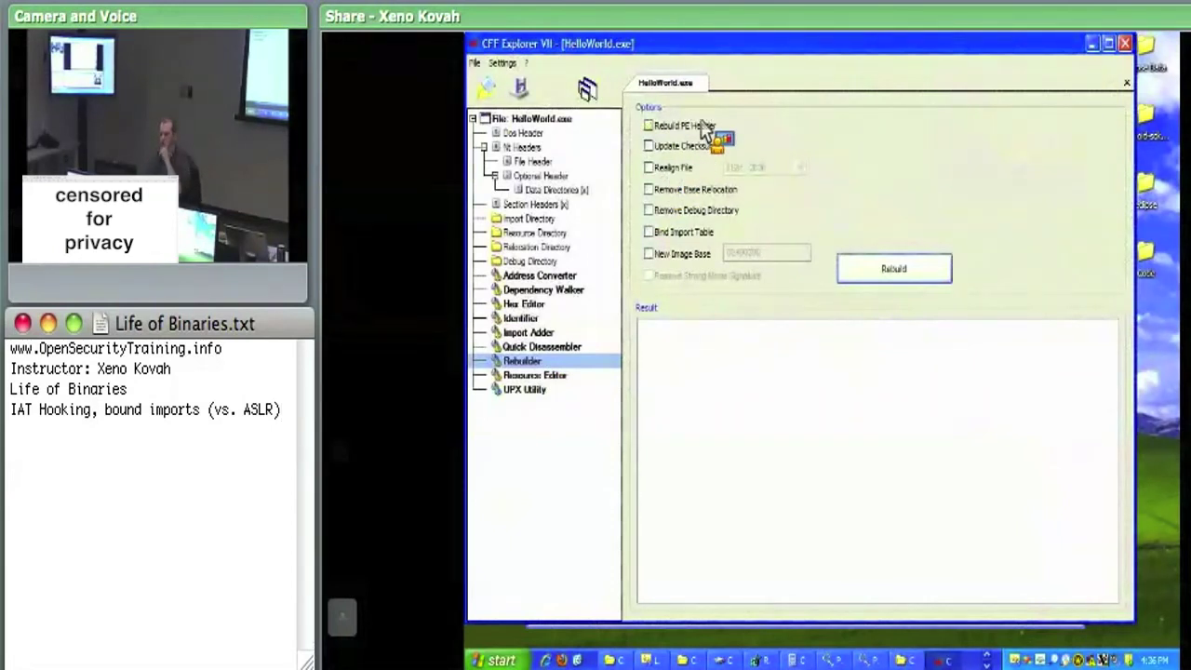
left_click(726, 232)
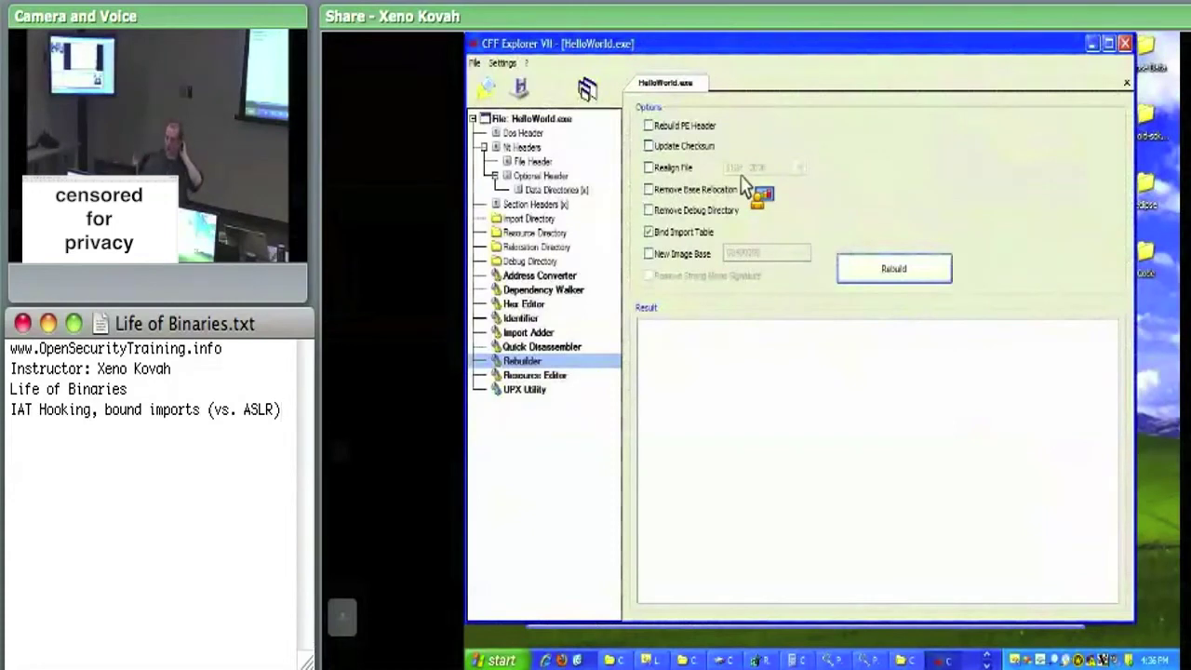
left_click(907, 268)
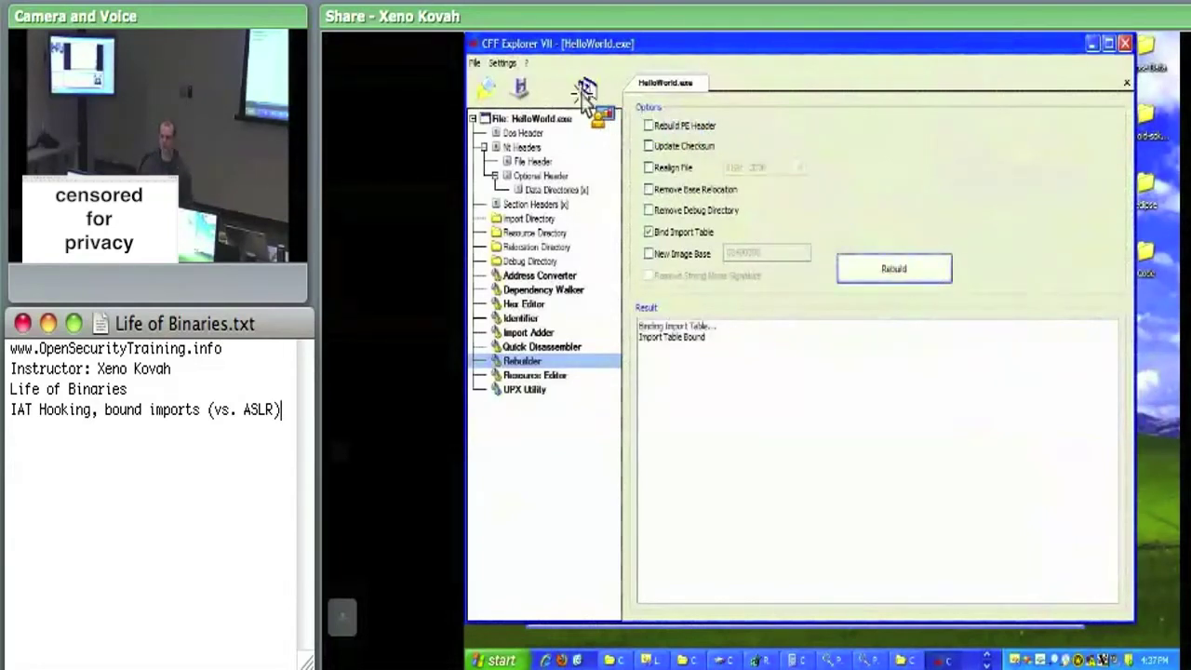
- Save the rebuilt HelloWorld.exe under its existing name and close the file
left_click(475, 62)
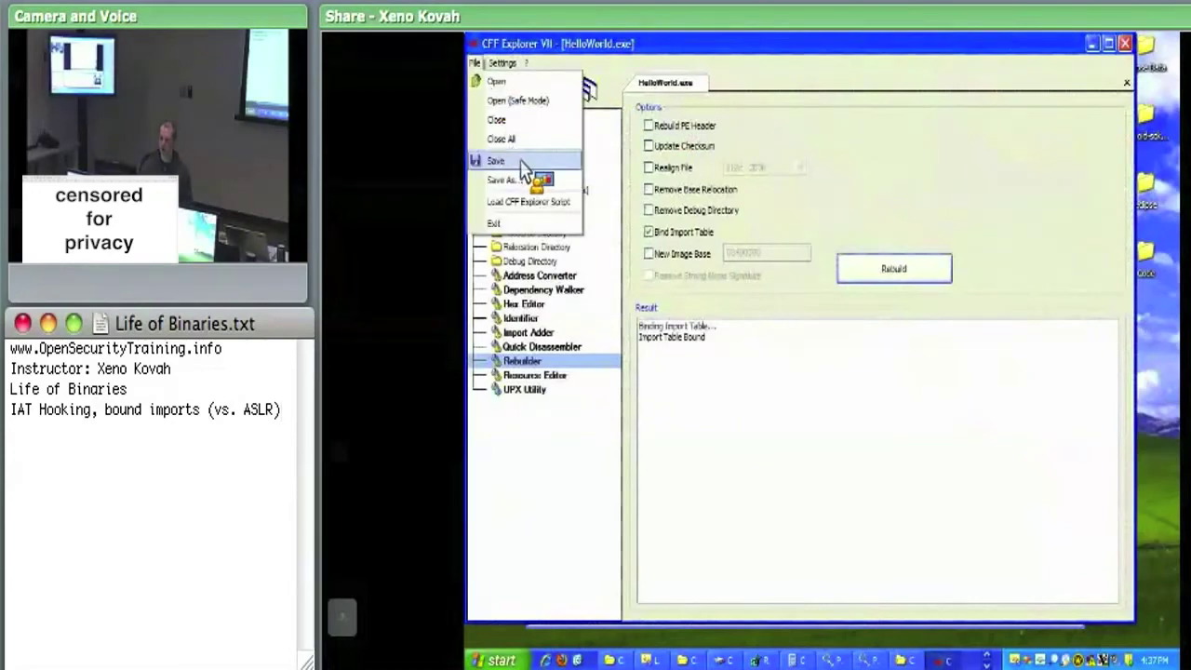
left_click(523, 161)
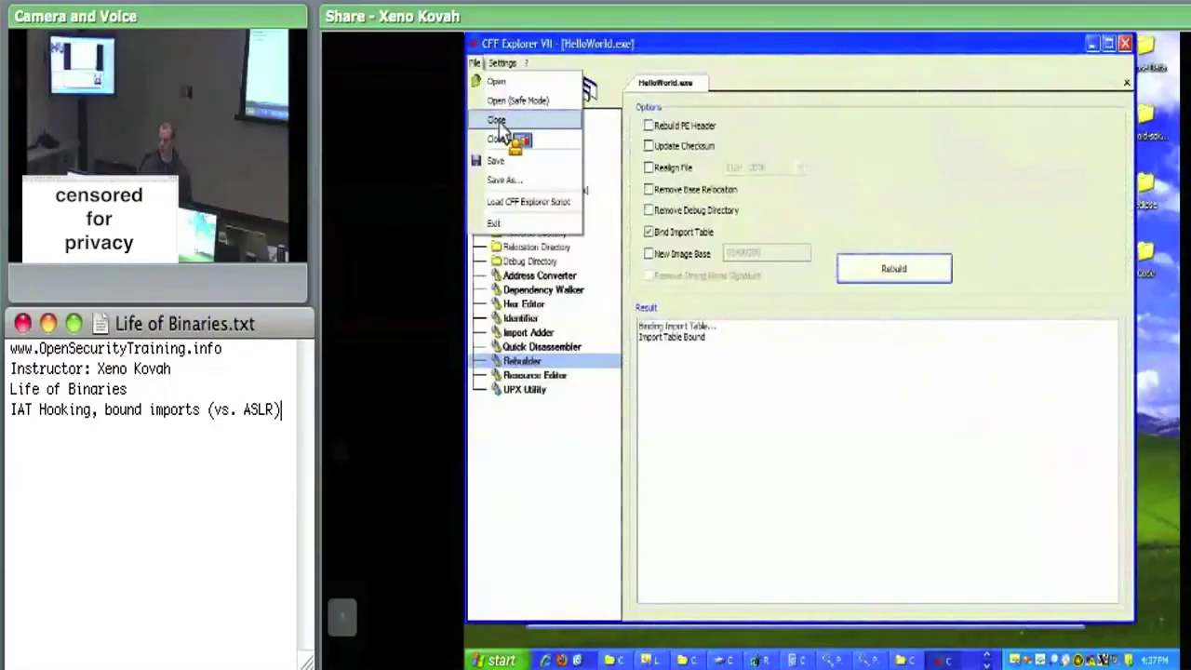
left_click(499, 122)
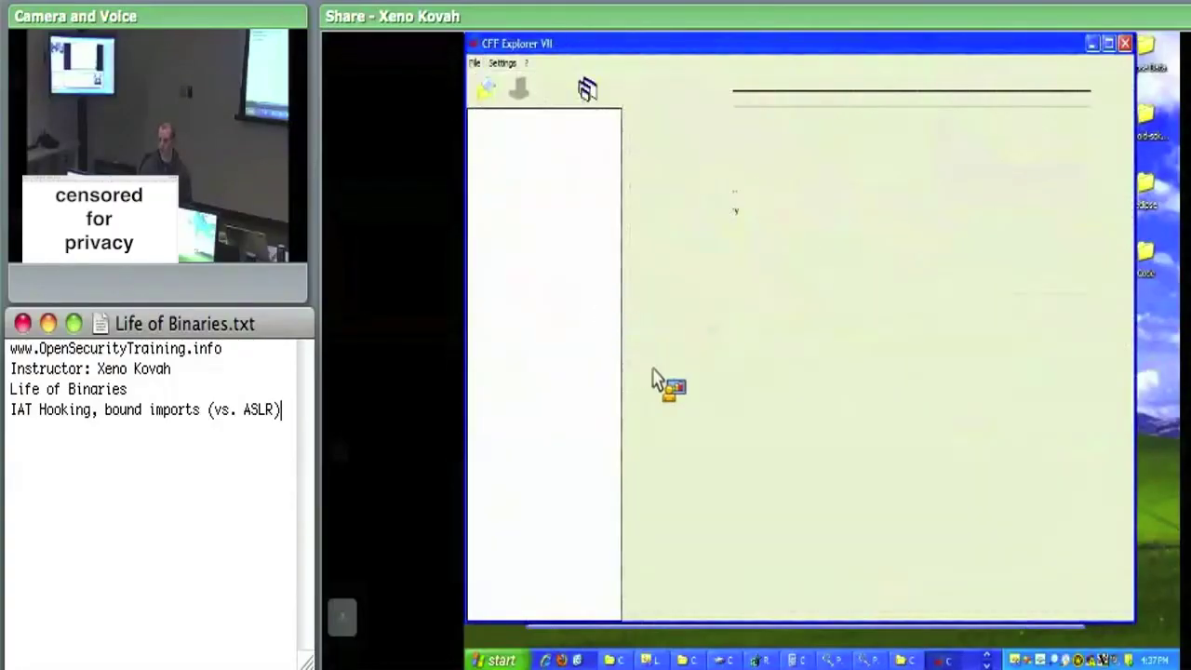
- Switch to PEview, open HelloWorld.exe from the Debug folder and view the IMPORT Address Table in its .idata section
left_click(873, 659)
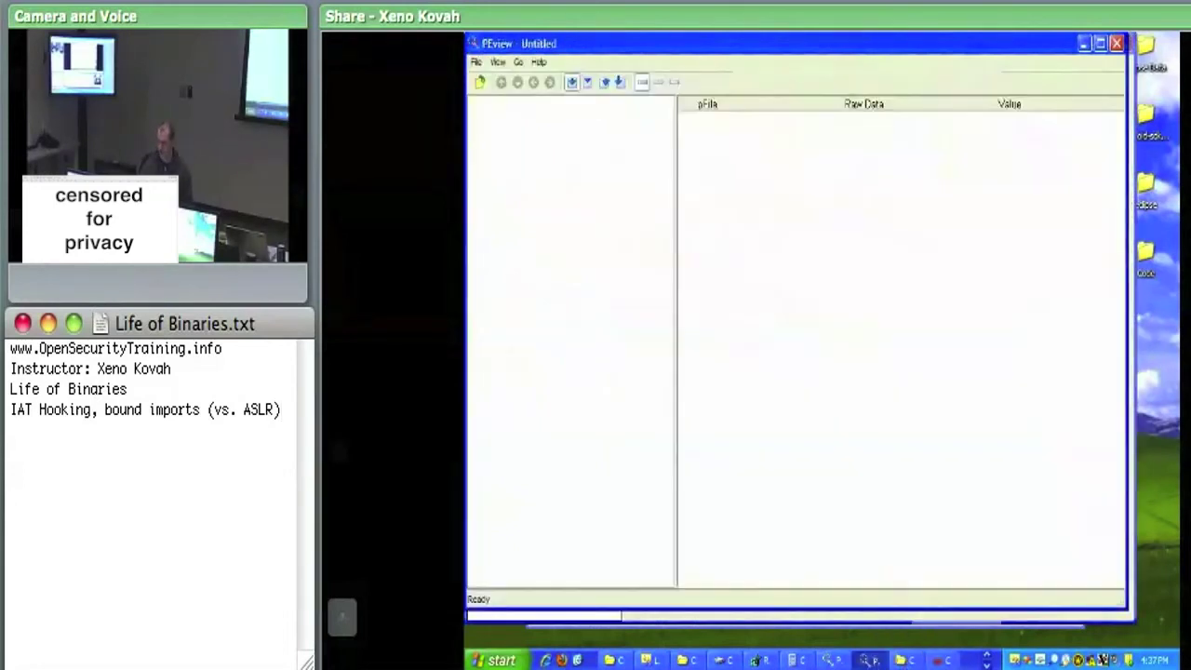
left_click(475, 62)
left_click(495, 81)
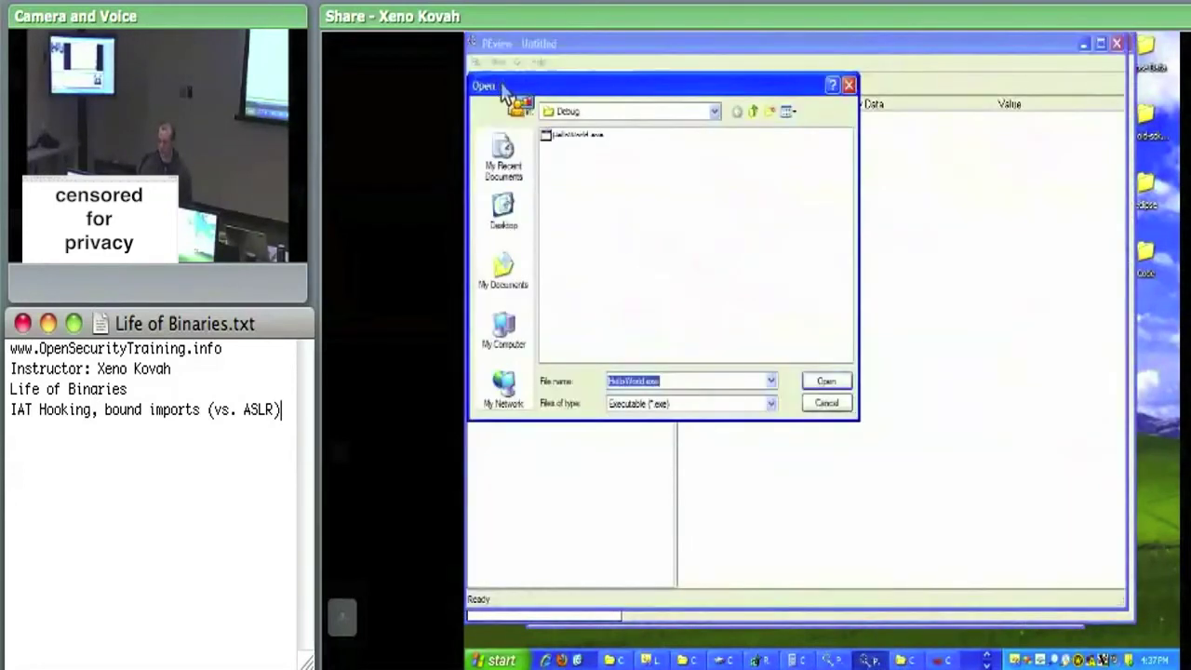
left_click(578, 135)
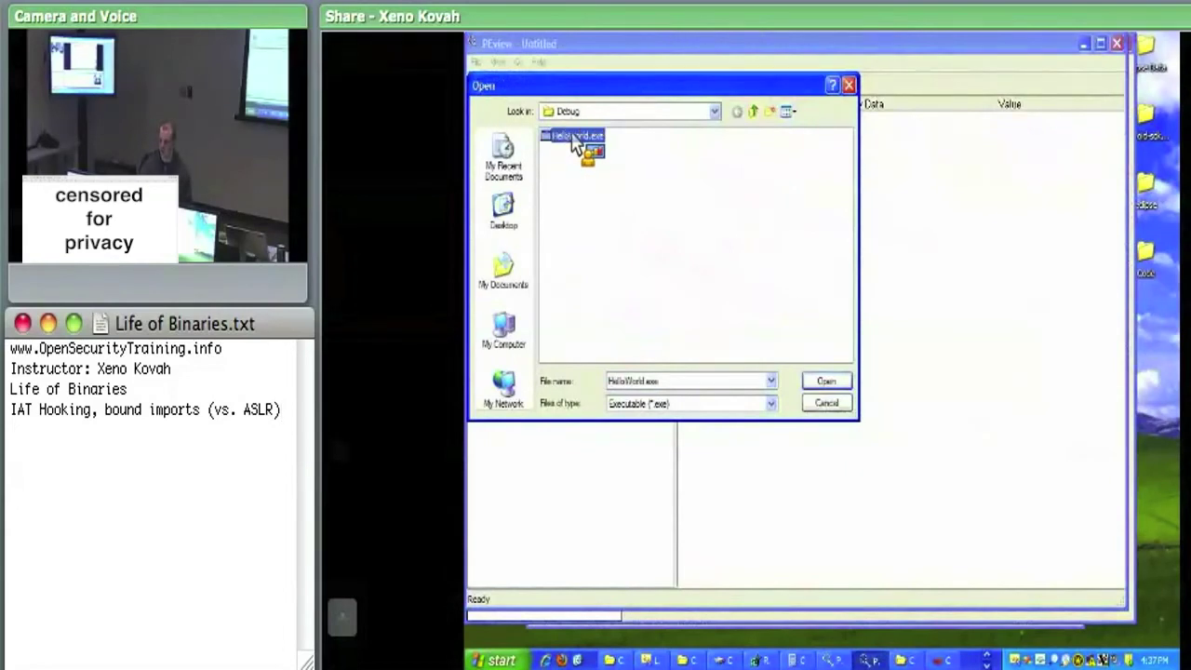
double_click(575, 138)
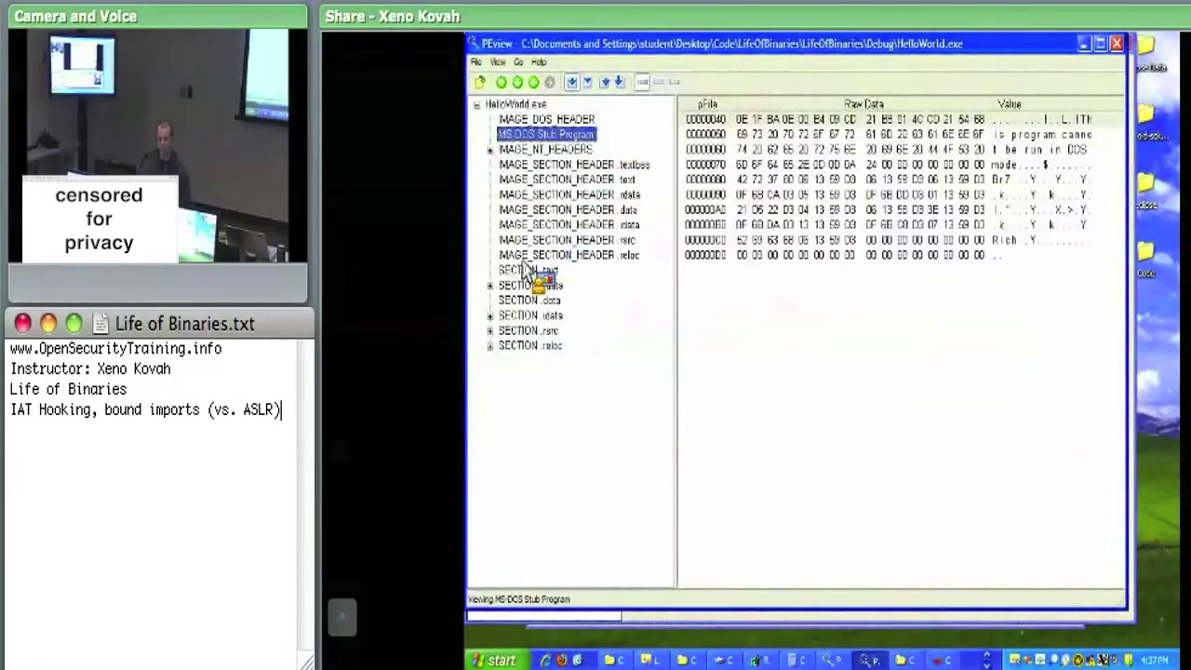
left_click(490, 315)
left_click(568, 359)
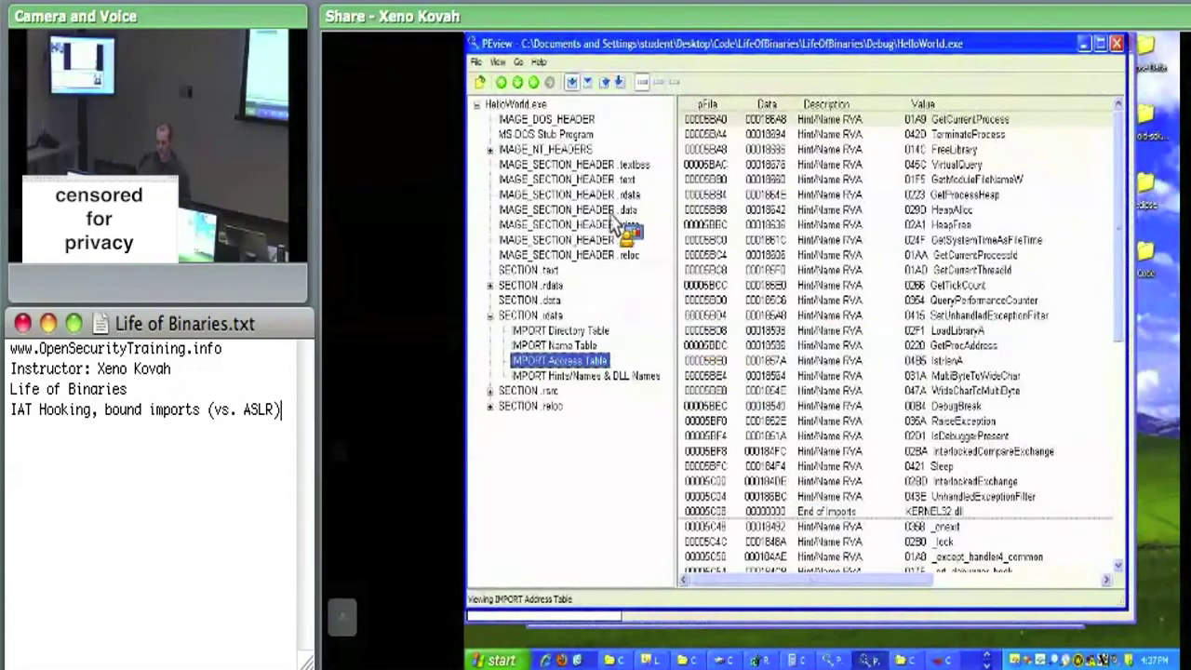
- Open HelloWorld.exe in CFF Explorer again and rebuild it with the Bind Import Table option enabled
left_click_drag(500, 102, 731, 253)
double_click(732, 253)
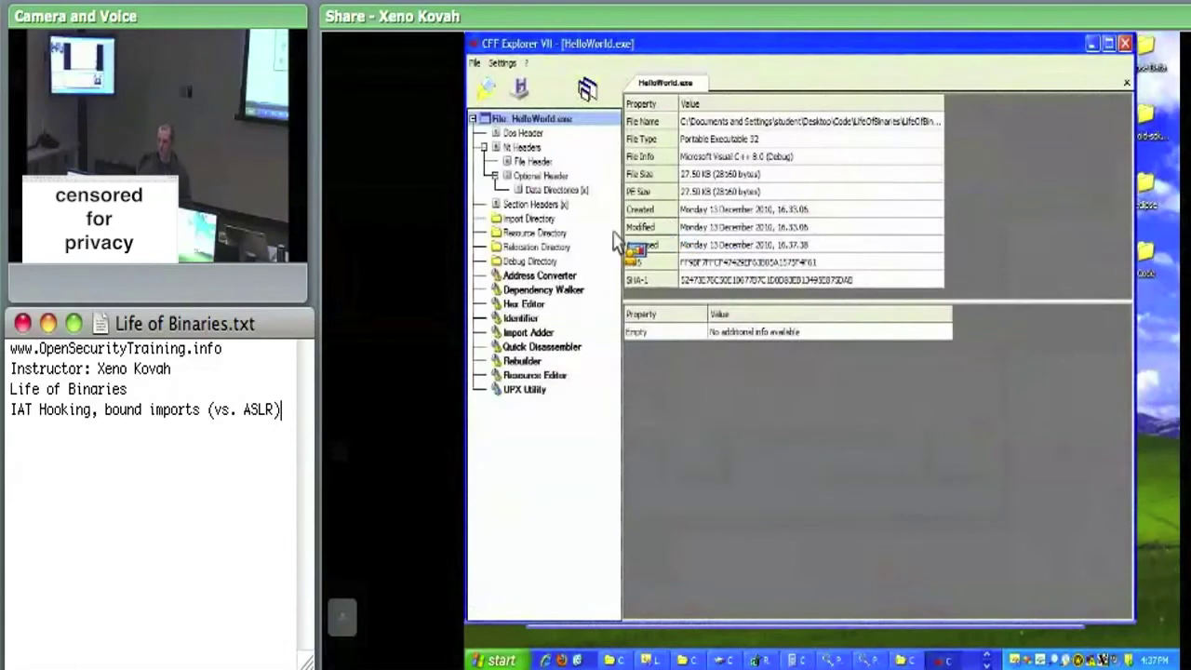
left_click(530, 360)
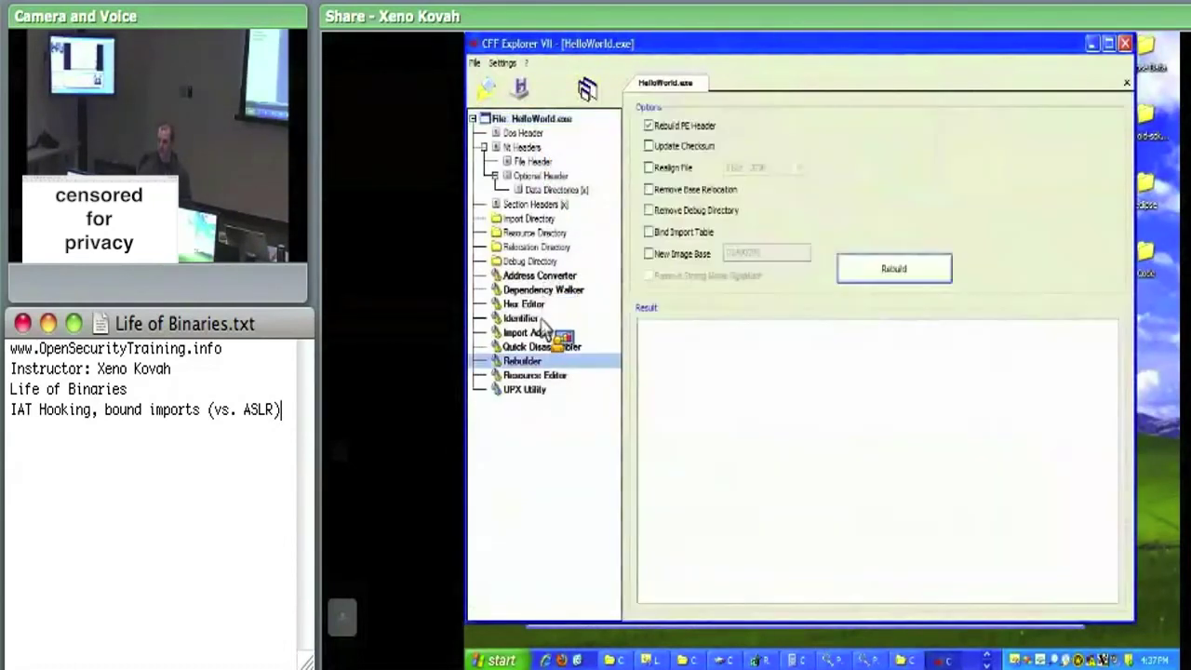
left_click(719, 232)
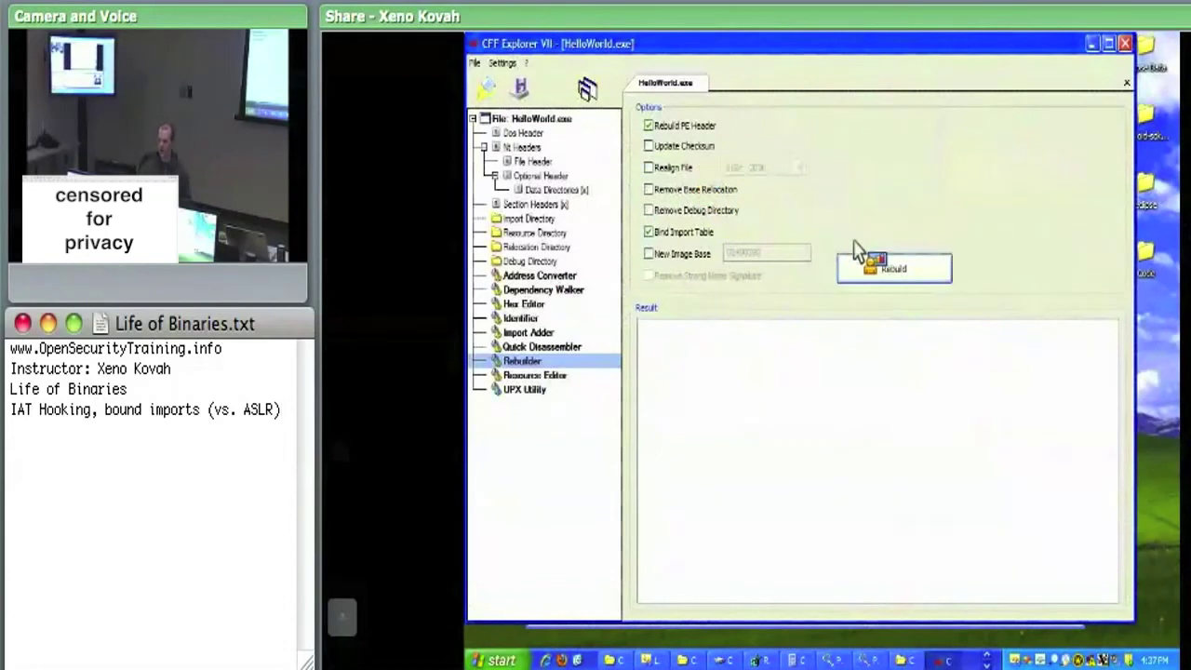
left_click(899, 280)
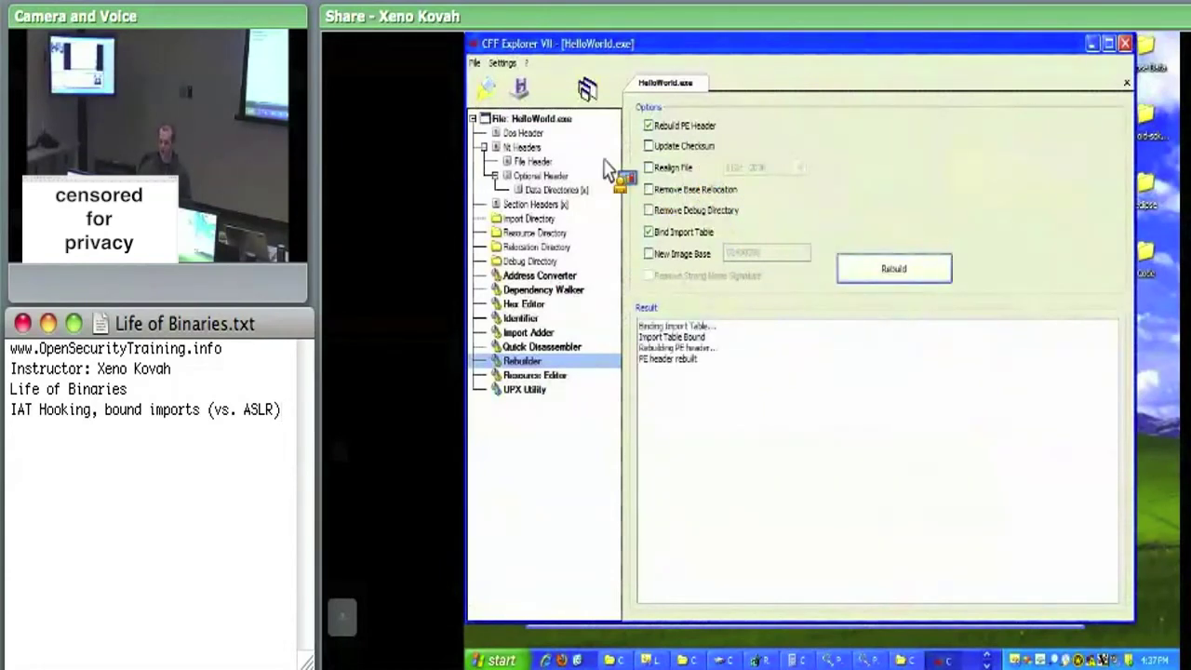
- Save the rebuilt HelloWorld.exe, overwriting the original file
key("alt+f")
left_click(498, 162)
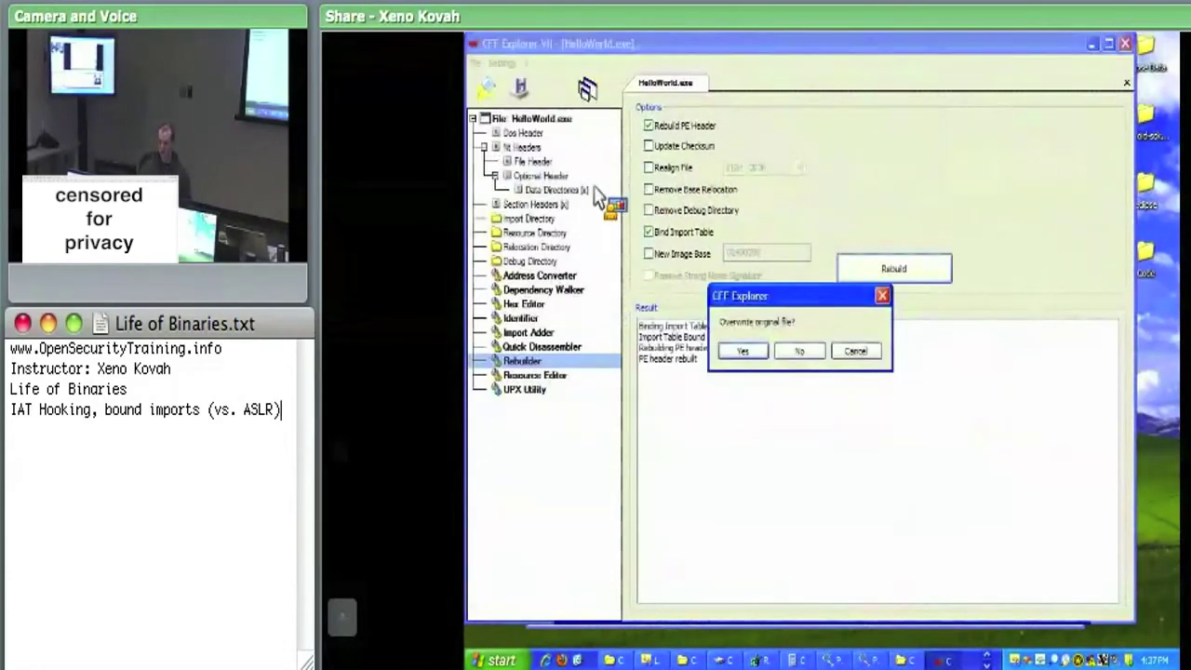
left_click(754, 348)
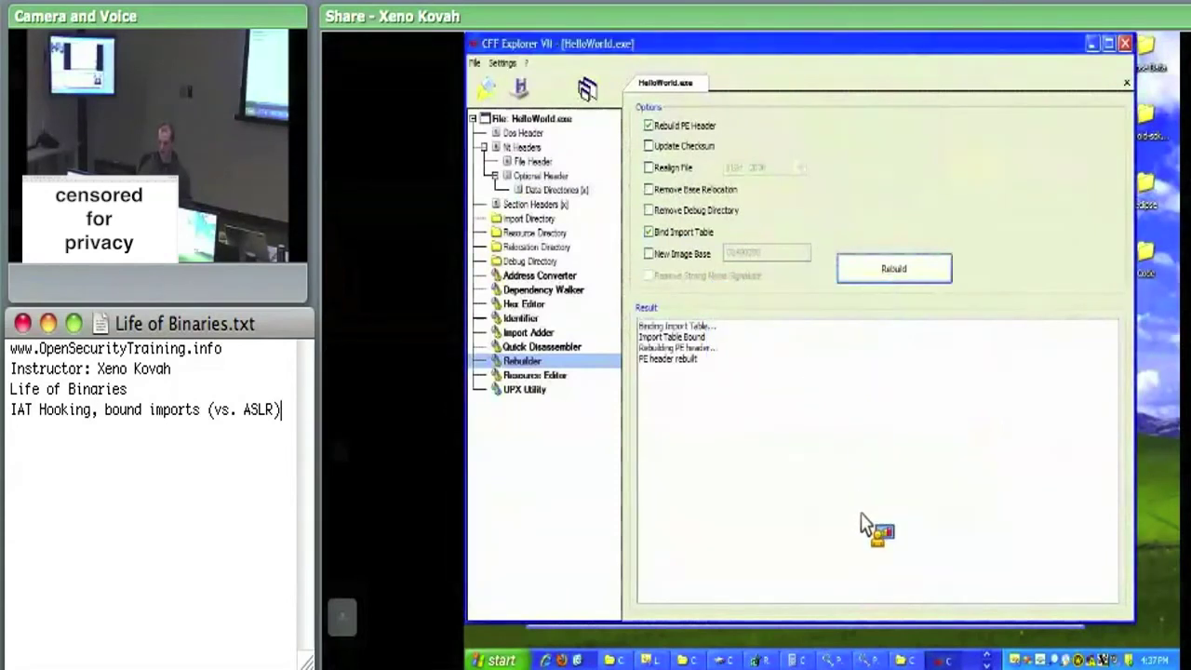
- Switch to PEview, reopen HelloWorld.exe from the Debug folder and view its .textbss section header and optional header
left_click(883, 656)
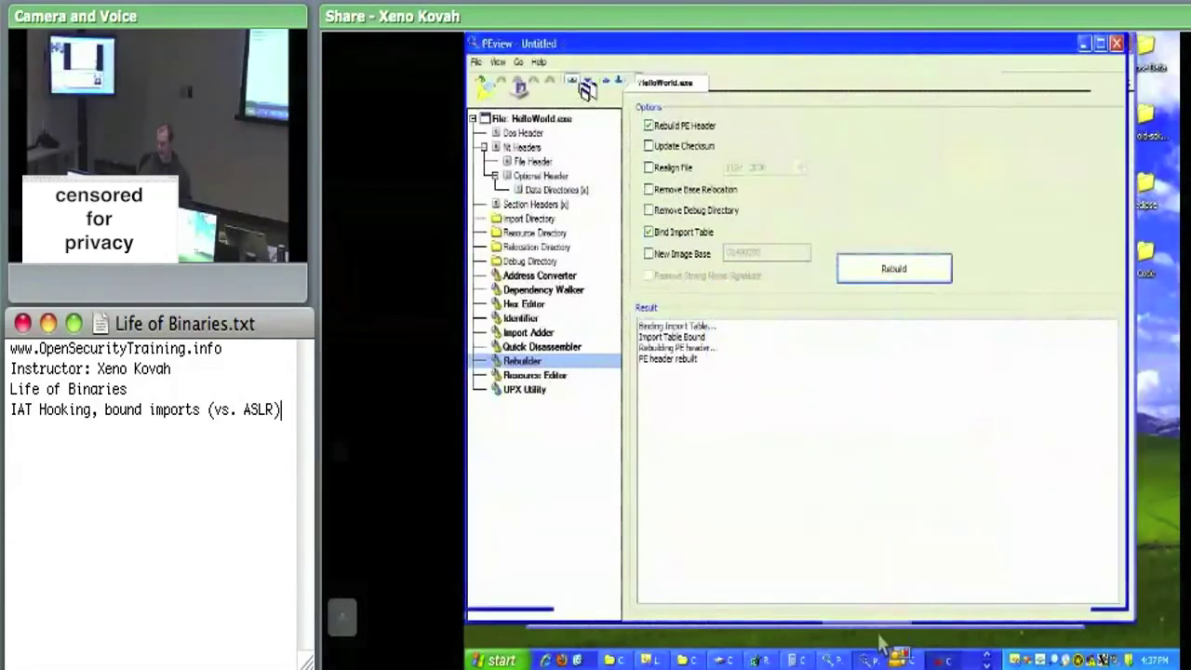
left_click(478, 61)
left_click(493, 82)
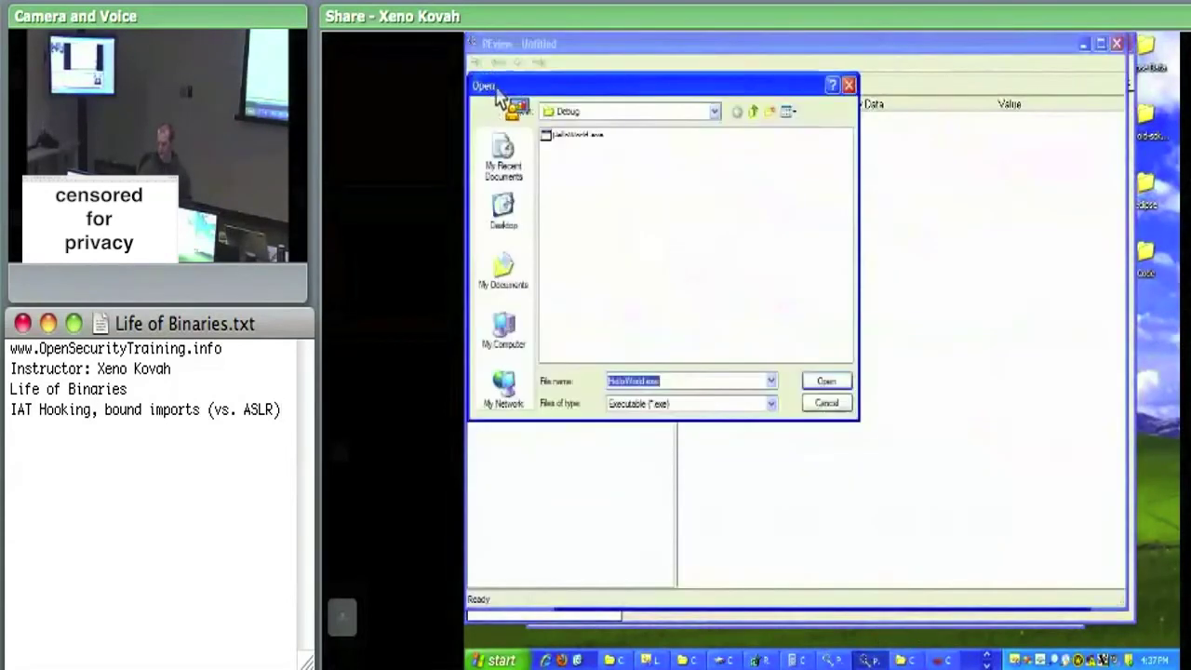
double_click(588, 137)
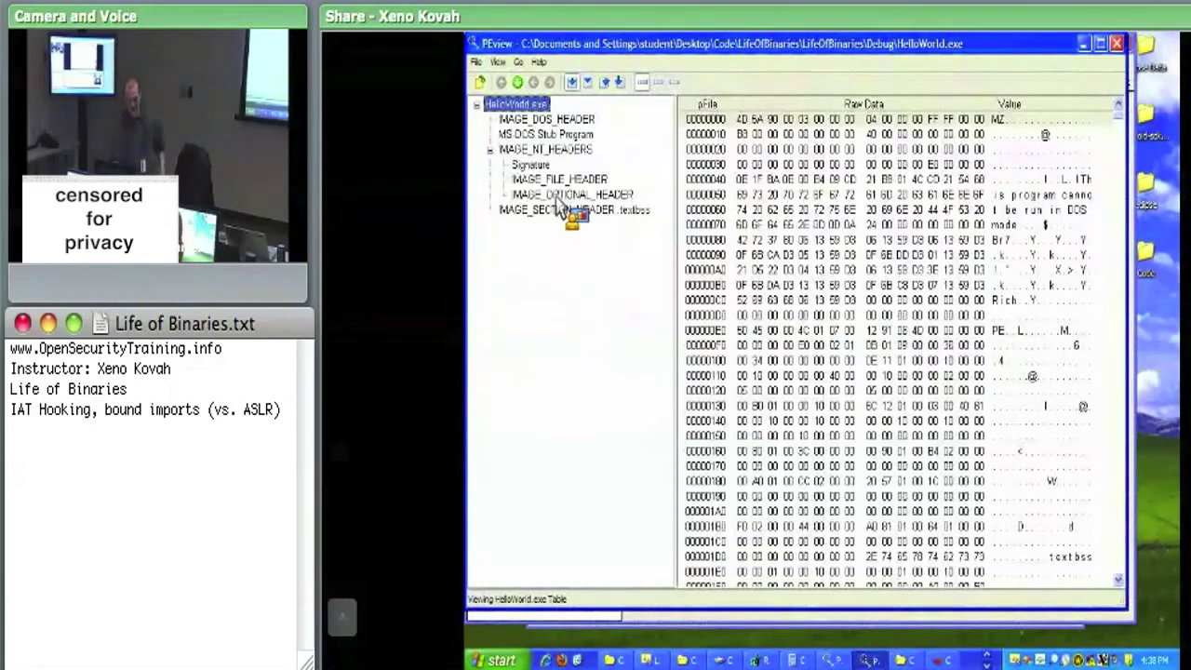
left_click(618, 210)
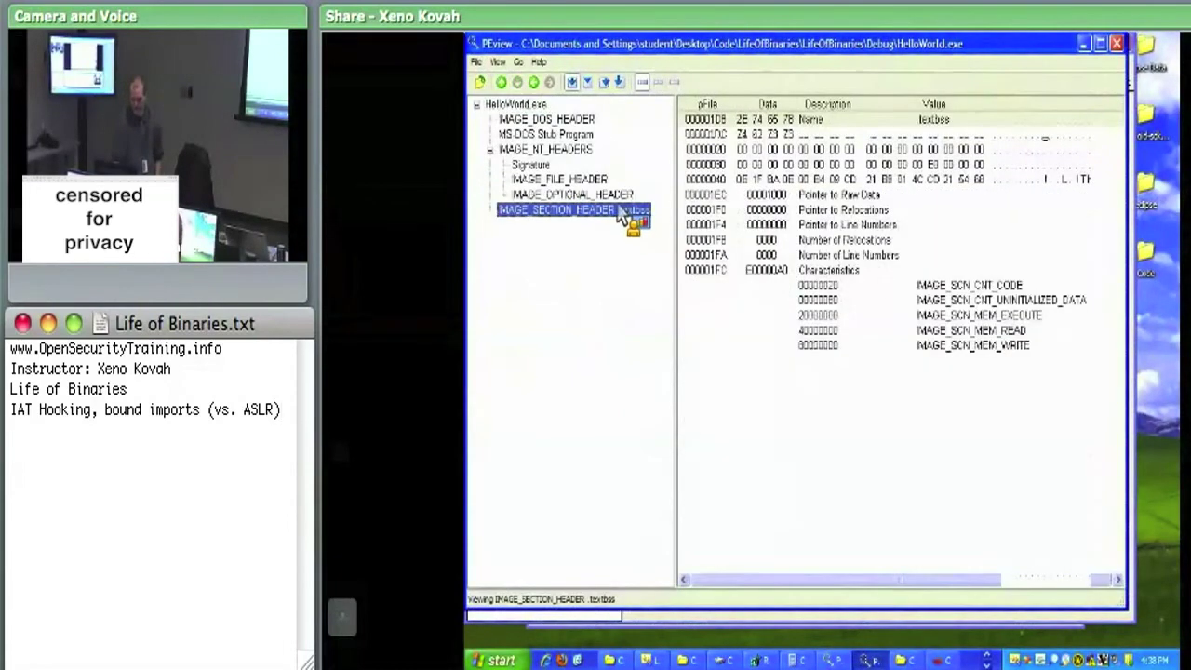
left_click(594, 195)
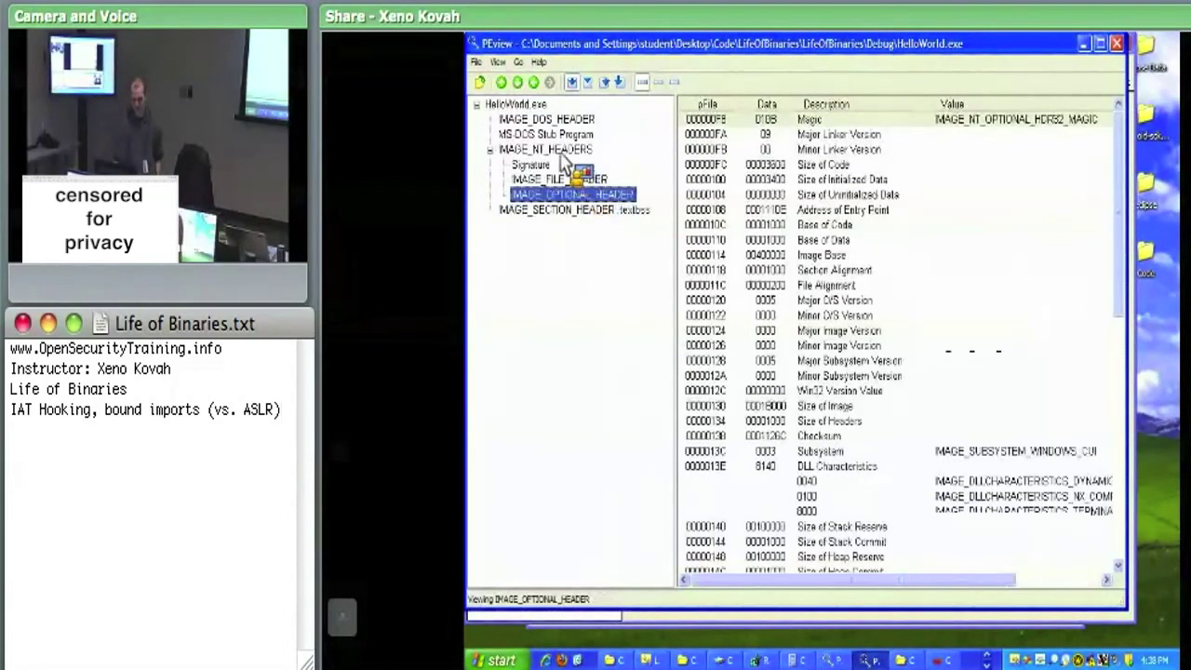